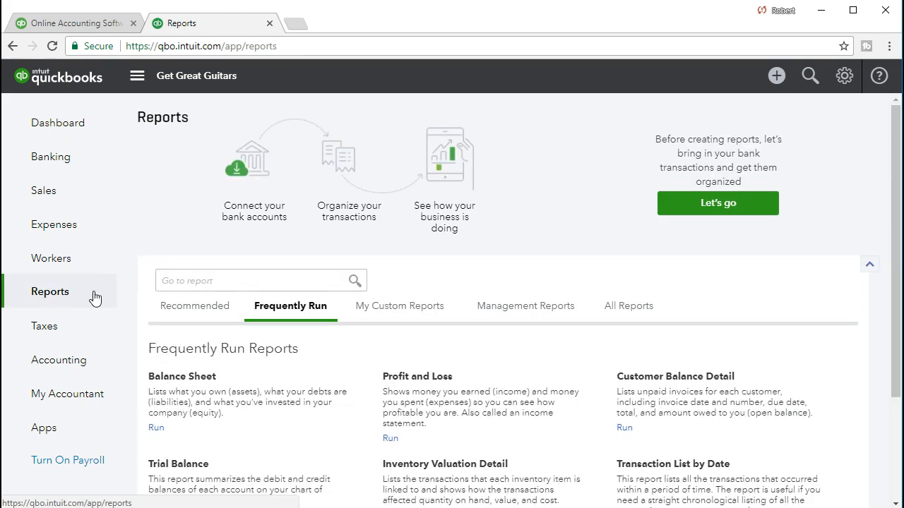
Run the Profit and Loss report for the period 02/01/2021 to 02/28/2021
click(413, 380)
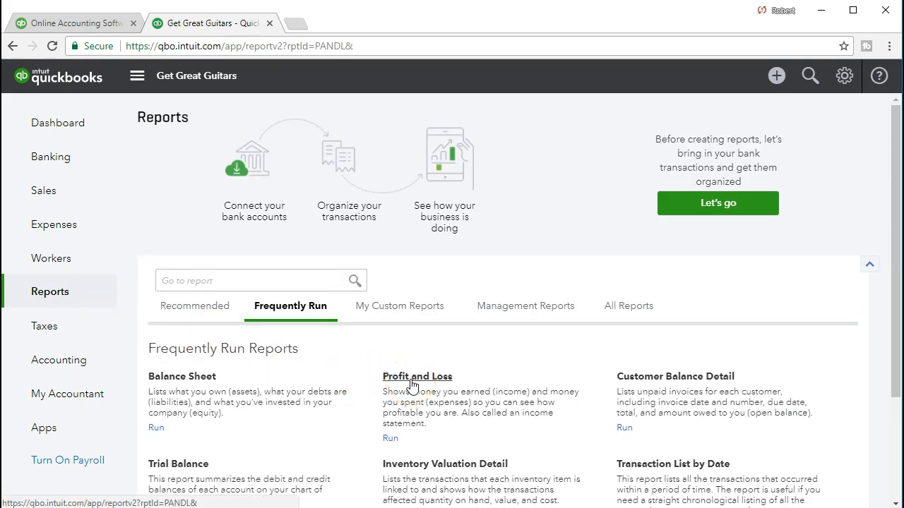
scroll(397, 373, up, 1)
click(323, 145)
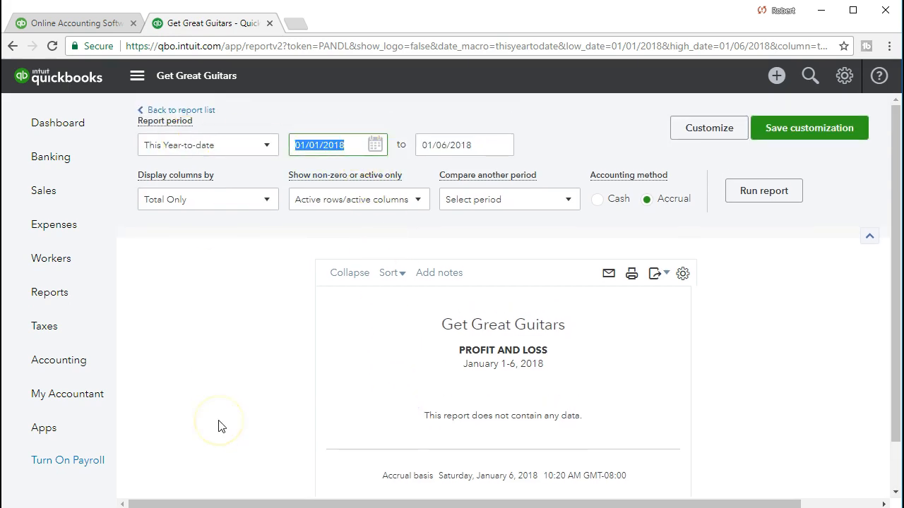
text(02)
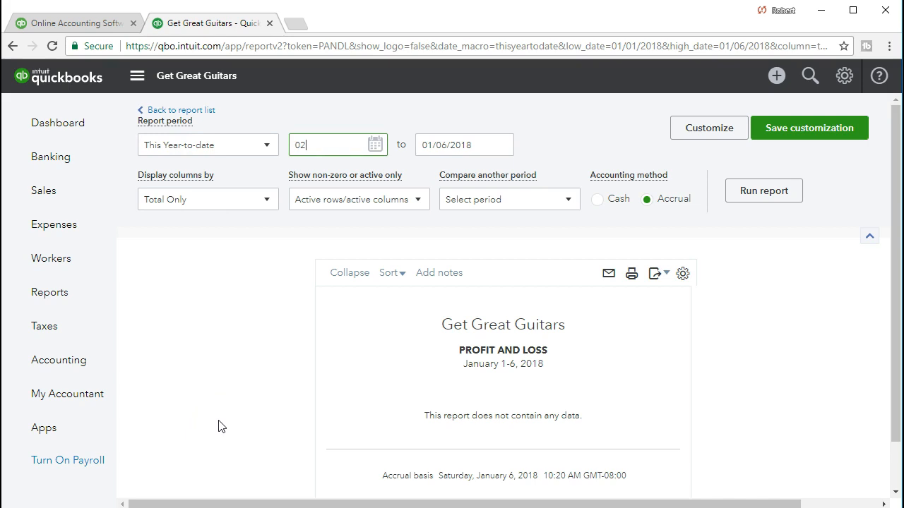
text(/01/2021)
key(Tab)
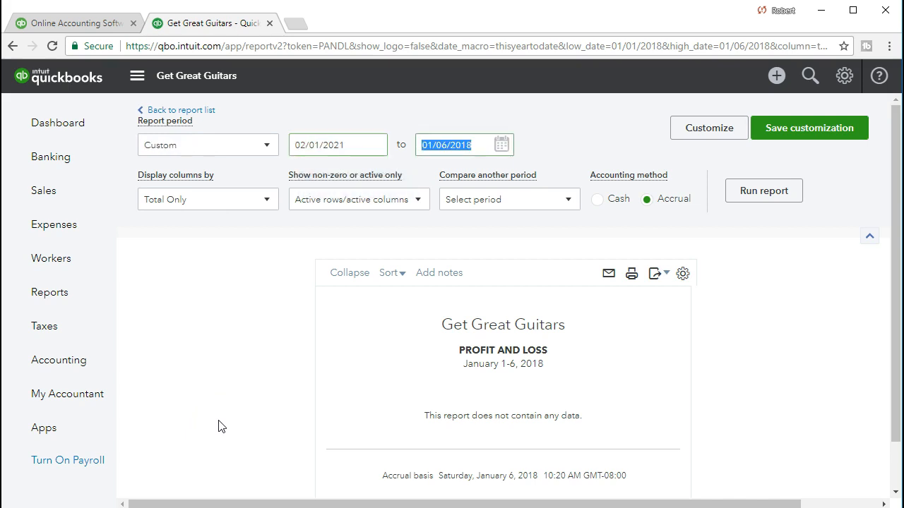
text(022821)
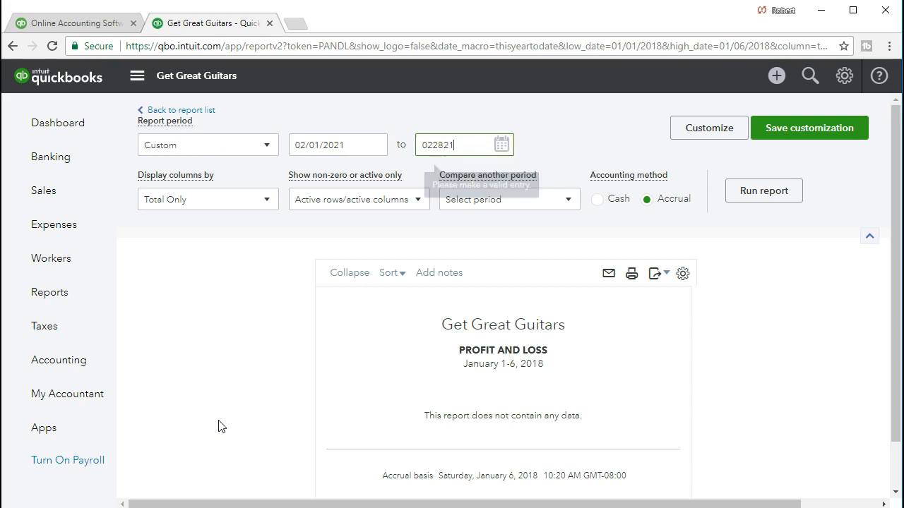
key(Tab)
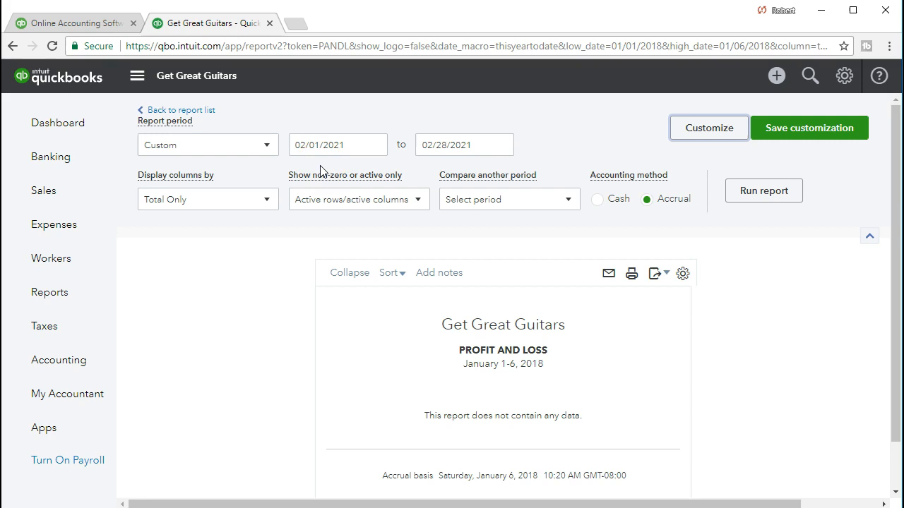
click(742, 204)
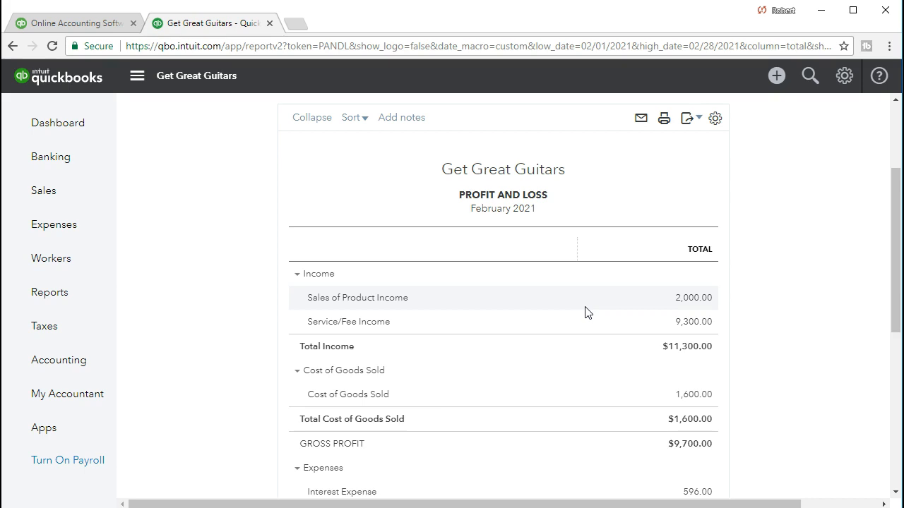
Review the income, cost of goods sold and expense lines of the February 2021 Profit and Loss report
drag(596, 309, 625, 311)
drag(624, 314, 625, 332)
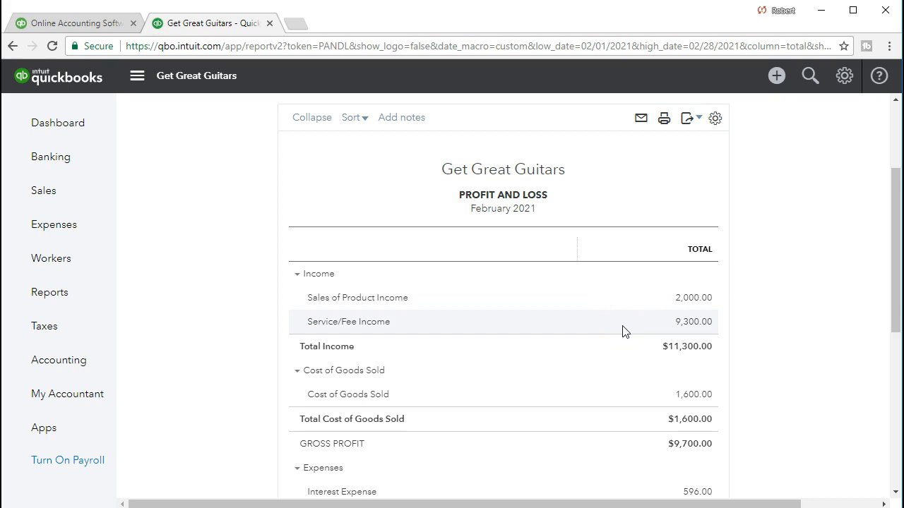
scroll(624, 339, down, 3)
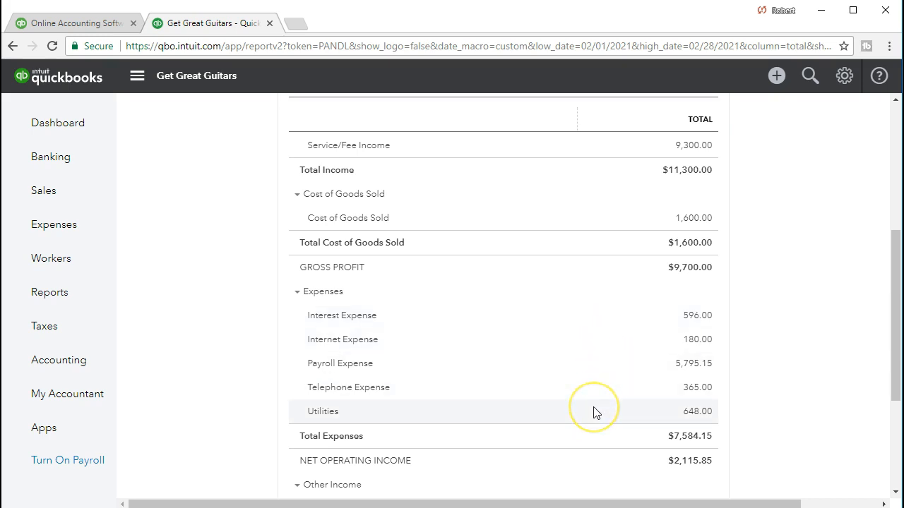
scroll(593, 413, up, 3)
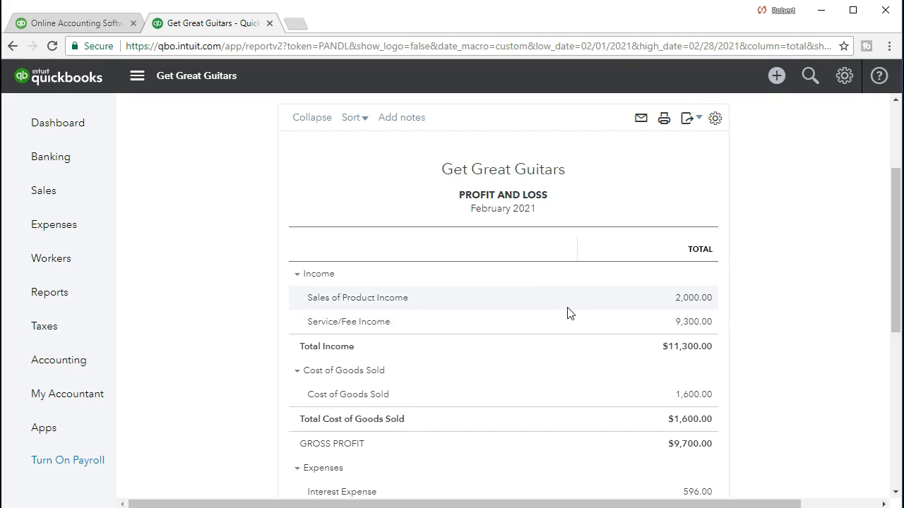
click(550, 328)
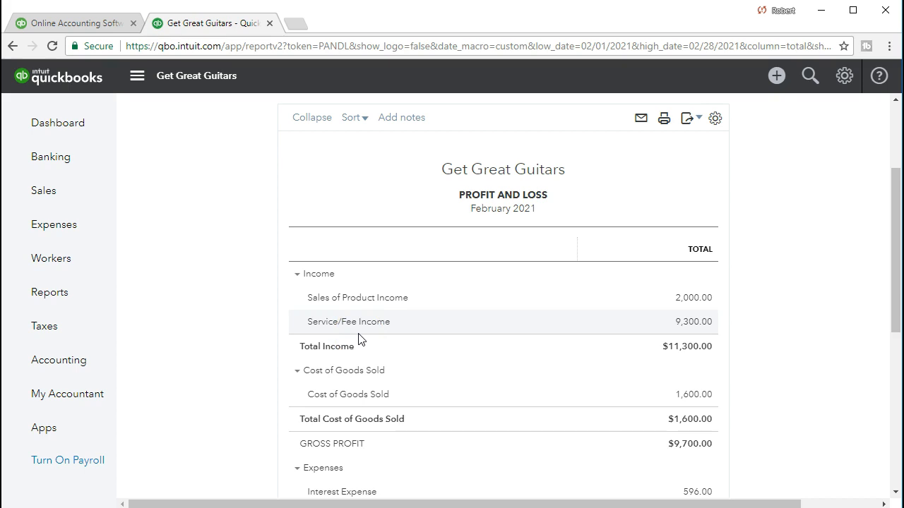
Open the Chart of Accounts and examine the account types from the bank account down to the income accounts
click(72, 402)
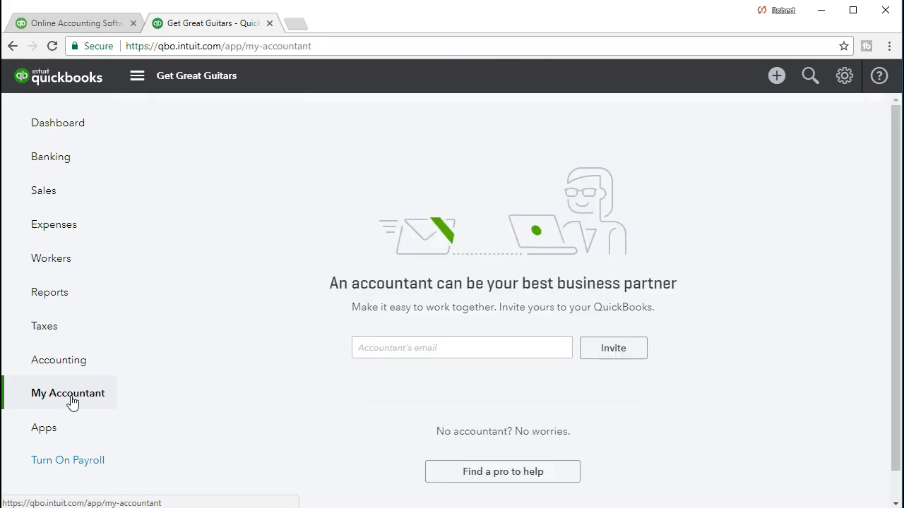
click(60, 361)
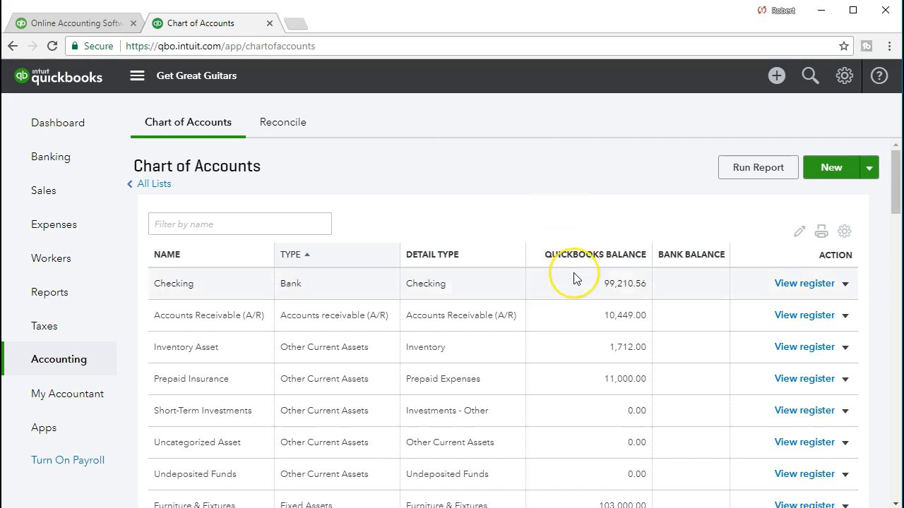
scroll(573, 279, down, 1)
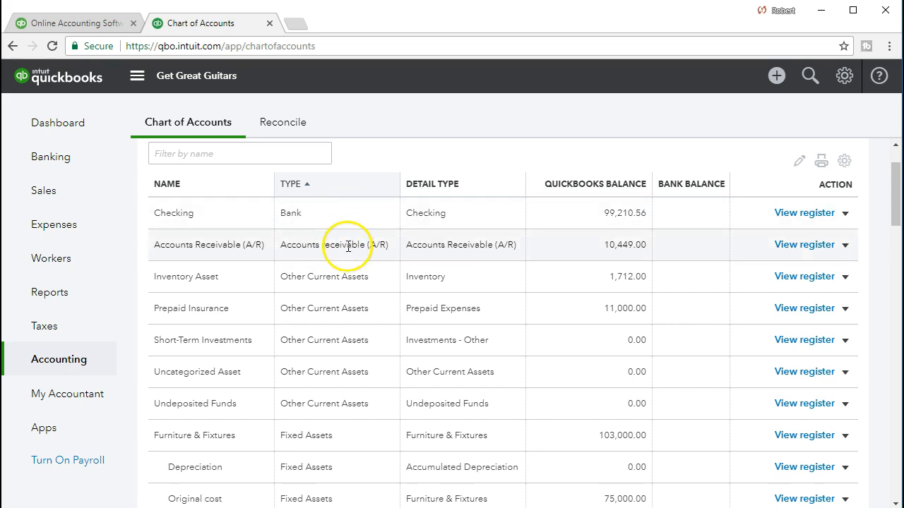
scroll(346, 318, down, 1)
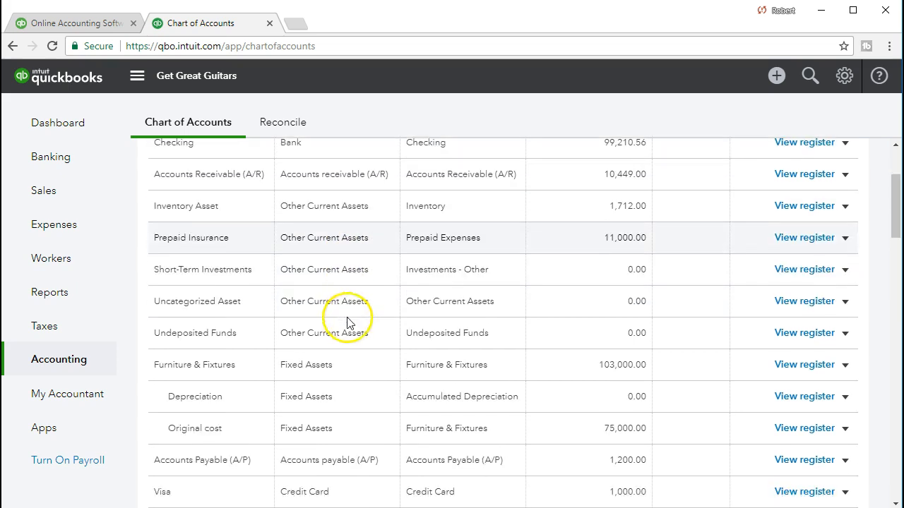
scroll(342, 364, down, 1)
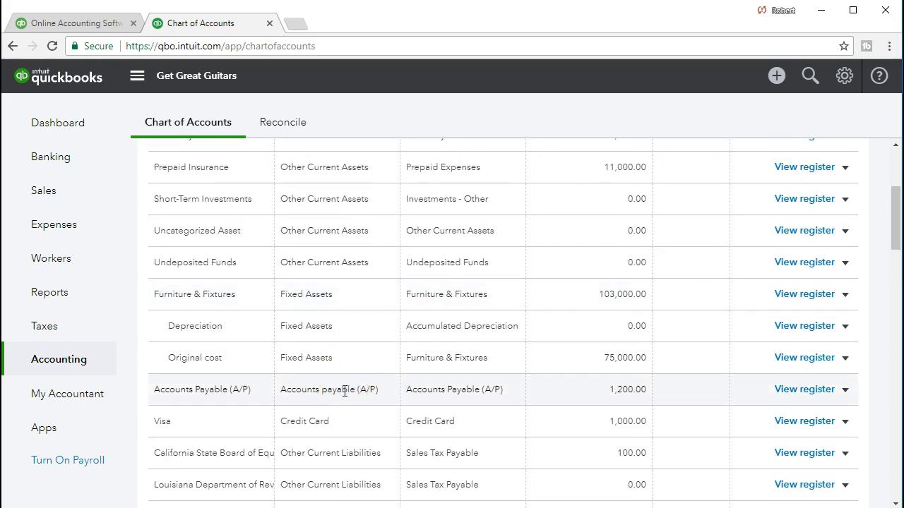
scroll(344, 391, down, 3)
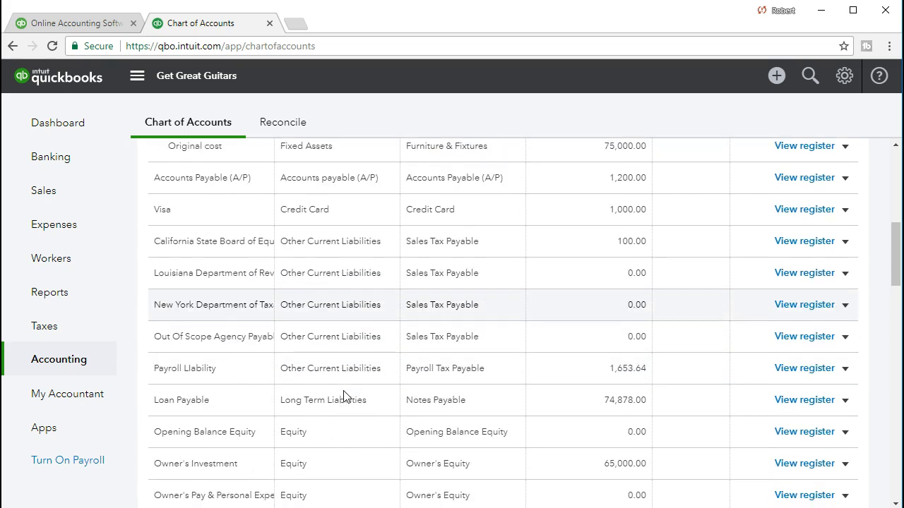
scroll(343, 409, down, 3)
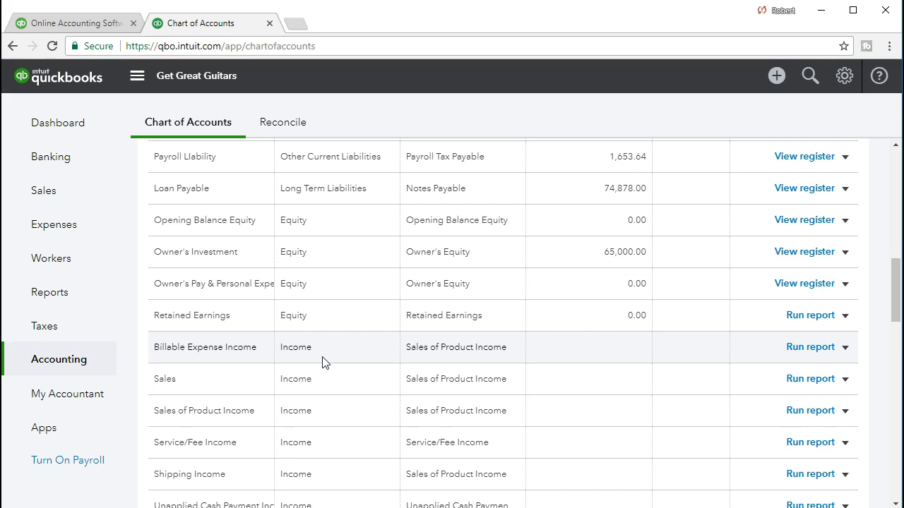
Open the Products and Services list under Sales and examine the service and inventory items
click(64, 200)
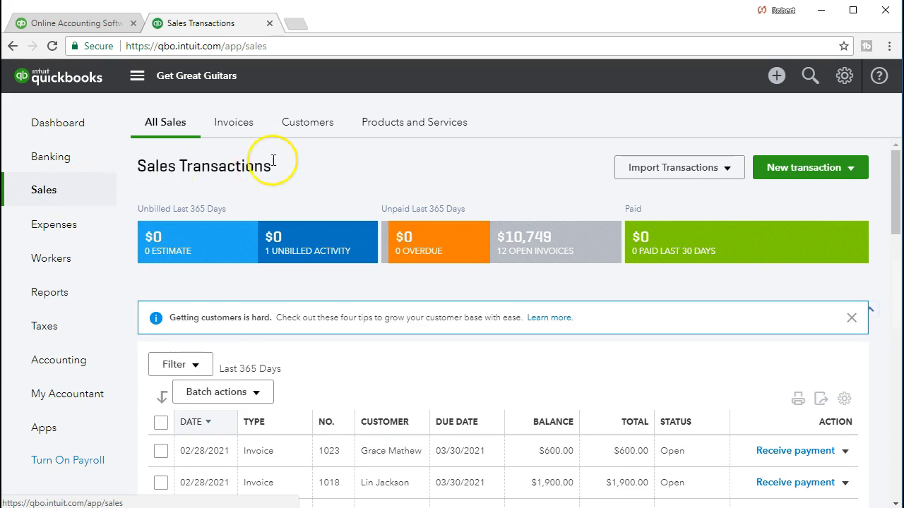
click(392, 126)
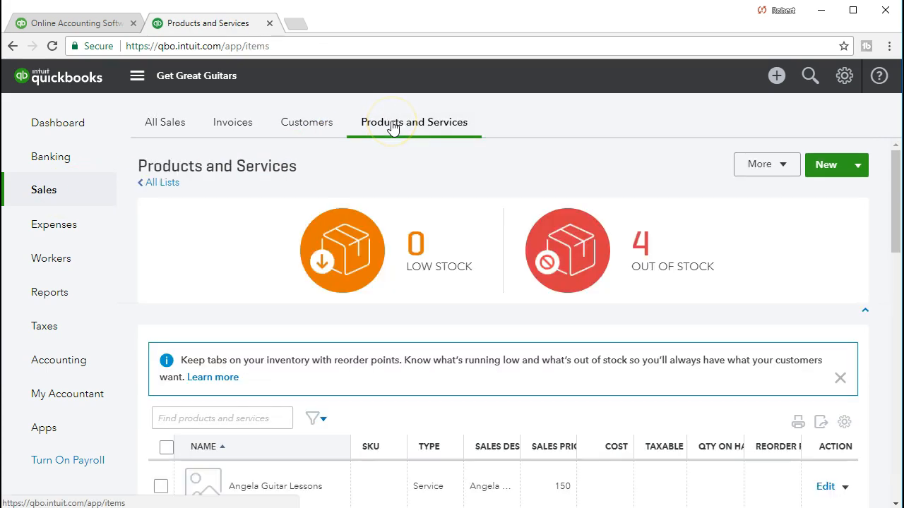
scroll(238, 279, down, 1)
scroll(238, 279, down, 1)
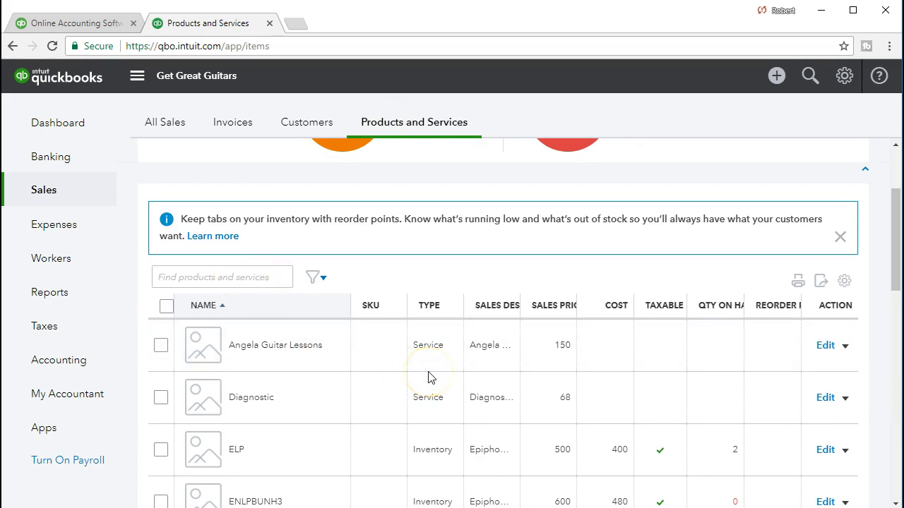
scroll(319, 368, down, 2)
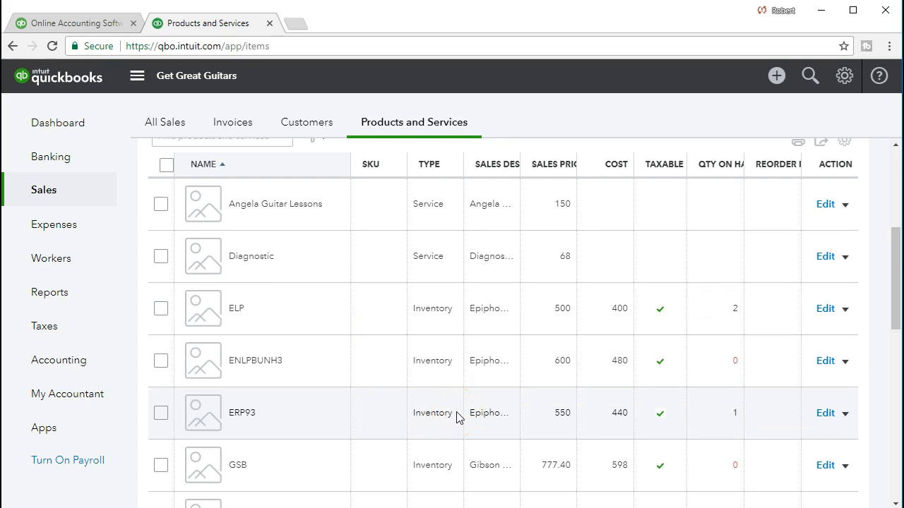
scroll(456, 419, up, 3)
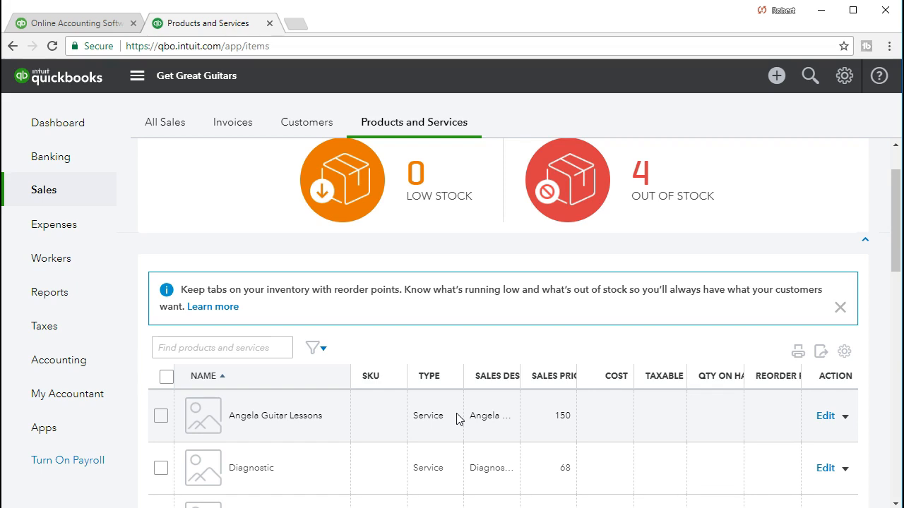
Create a new sales receipt and choose Music Stuff Store as the customer
click(776, 76)
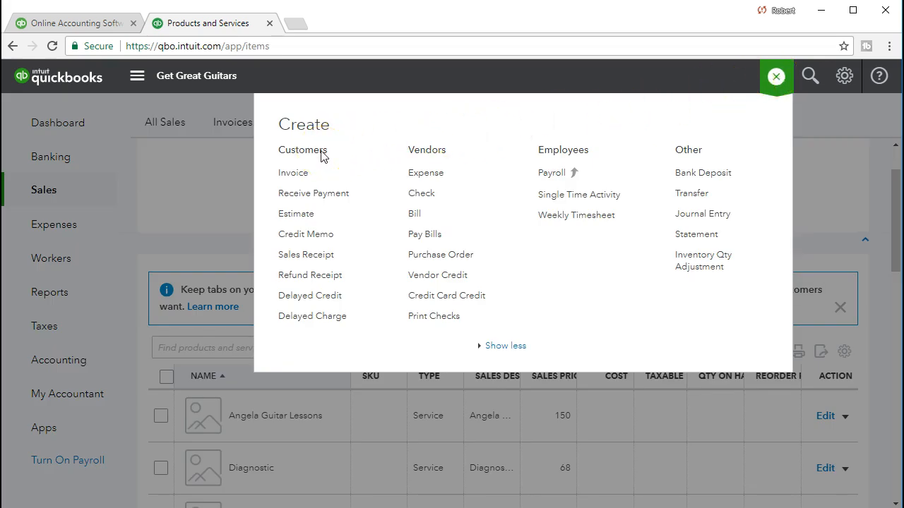
click(334, 259)
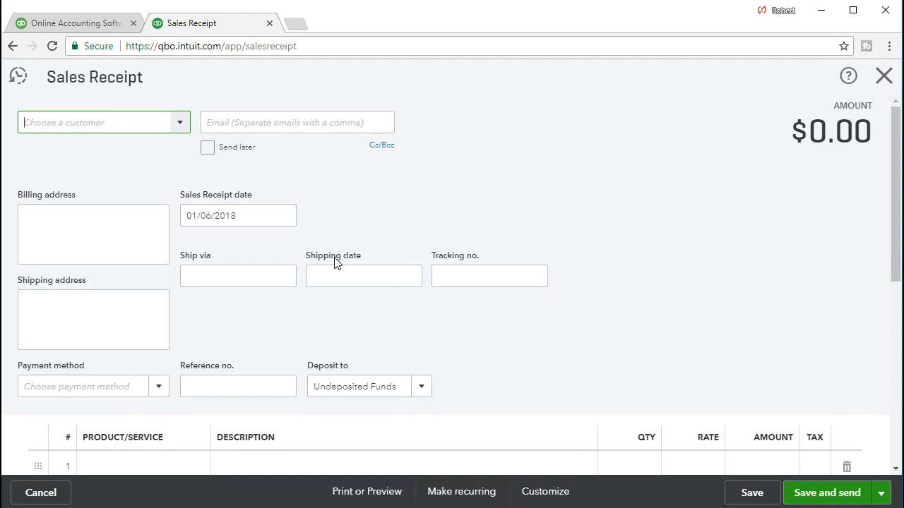
click(181, 131)
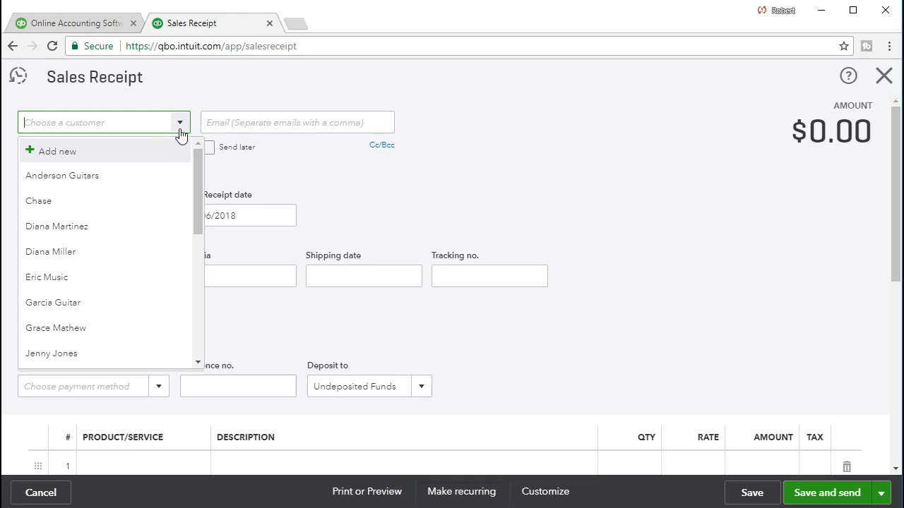
text(Music Stuff Store)
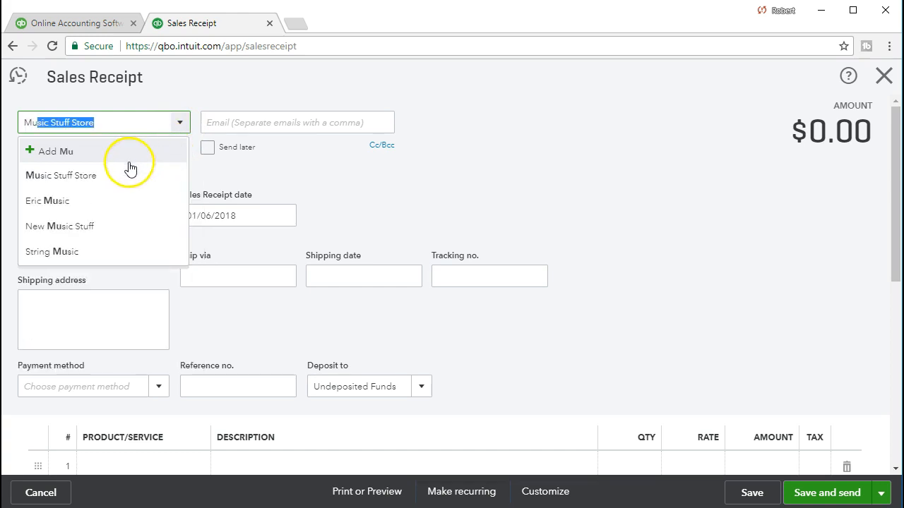
click(104, 176)
Set the sales receipt date to 02/28/2021, leaving the email and shipping address blank
key(Tab)
key(Tab)
key(Tab)
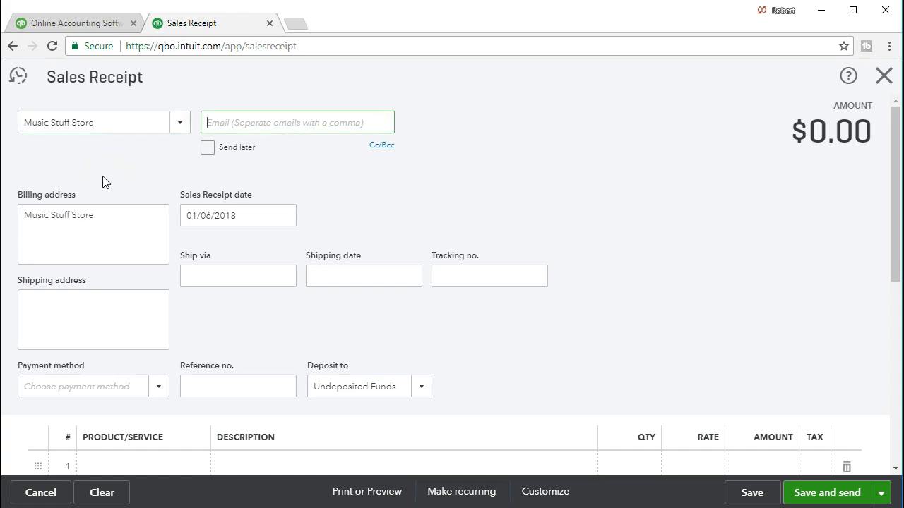
key(Tab)
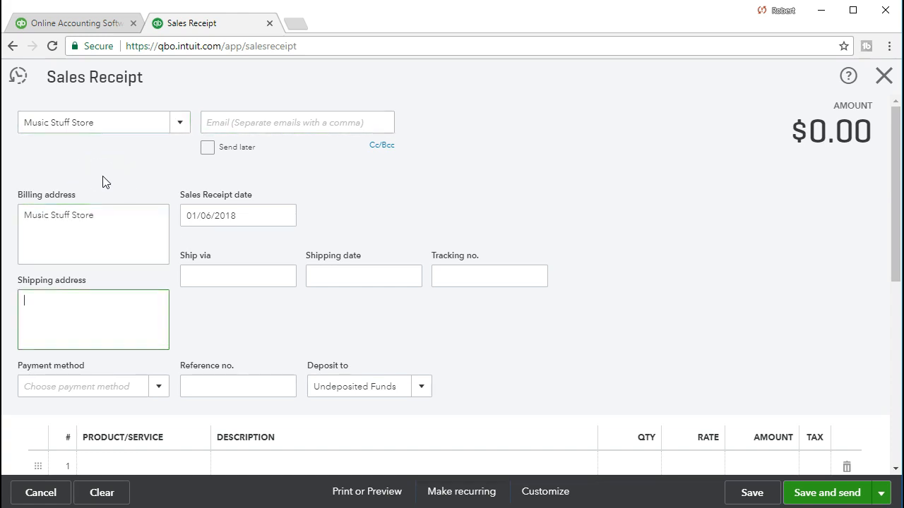
key(Tab)
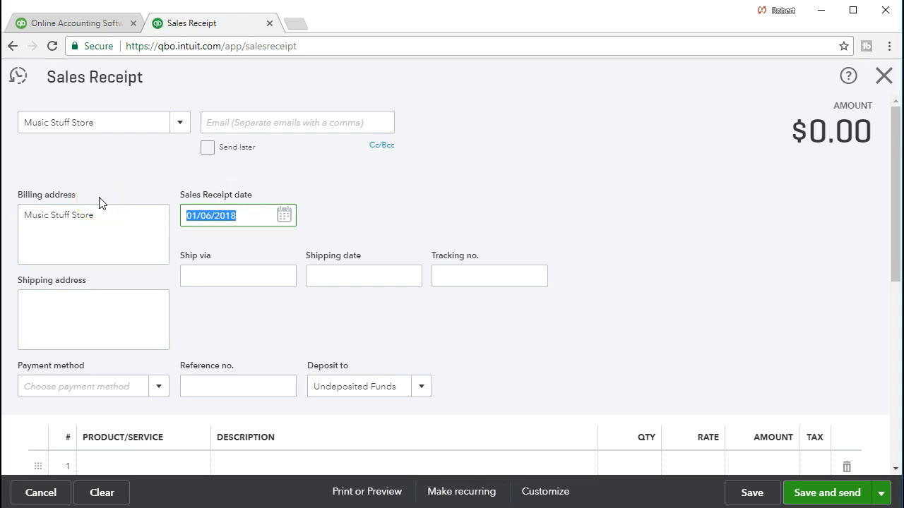
text(02/28/2)
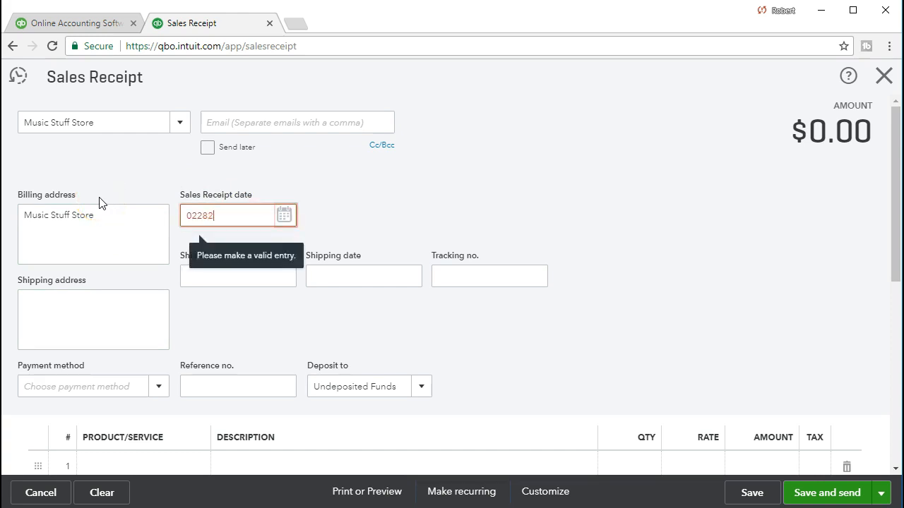
text(021)
key(Tab)
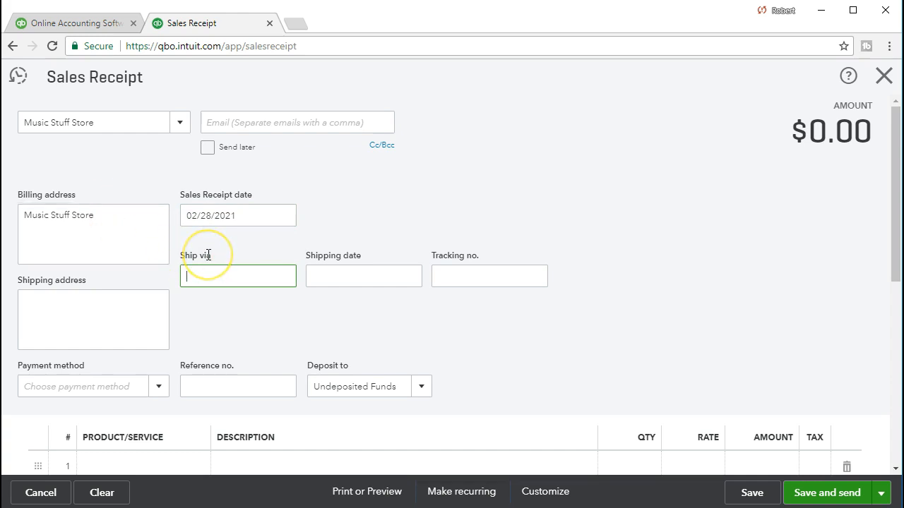
Set the sales receipt's payment method to Cash
click(141, 236)
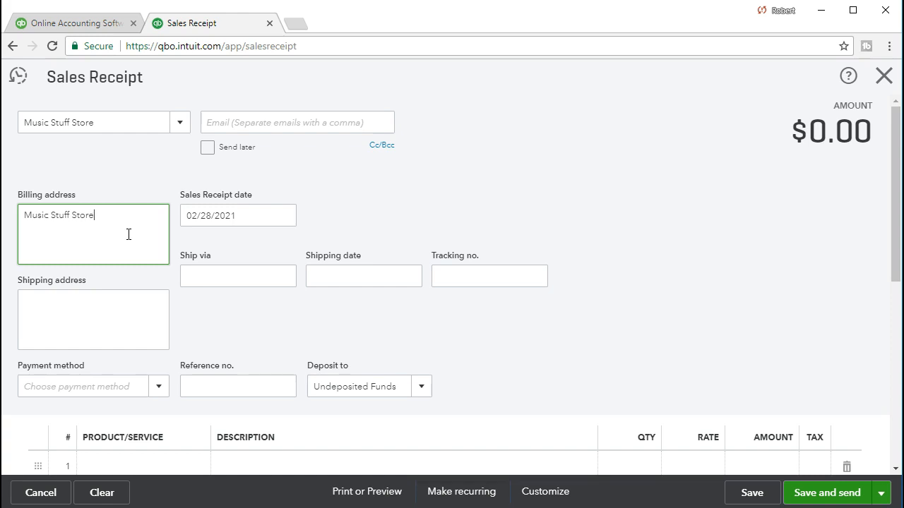
scroll(129, 235, down, 1)
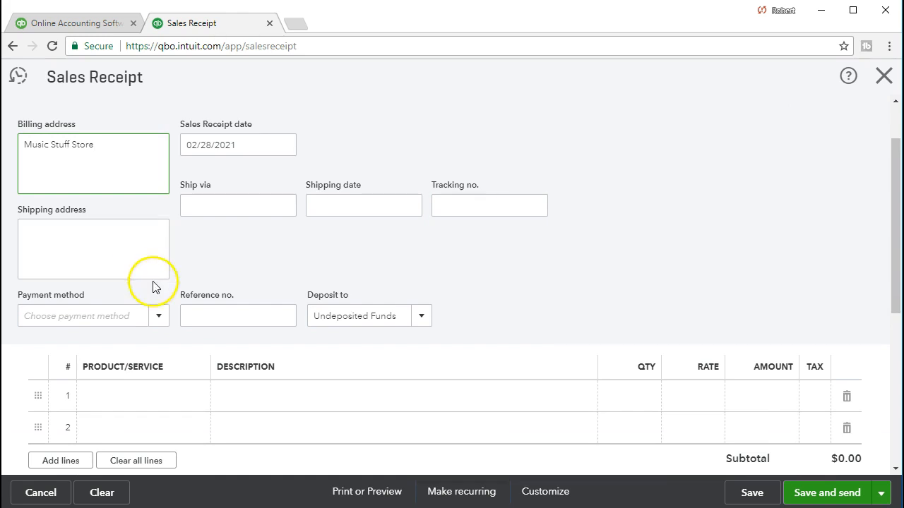
click(161, 319)
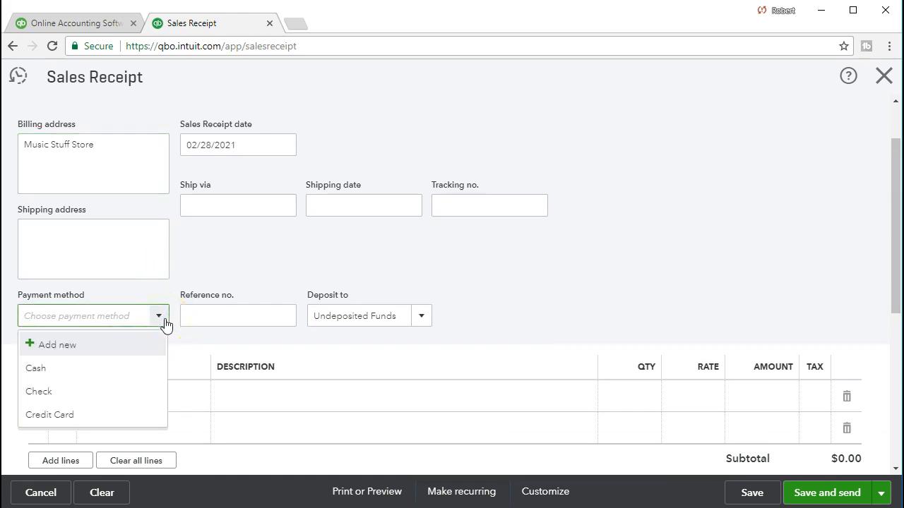
click(113, 367)
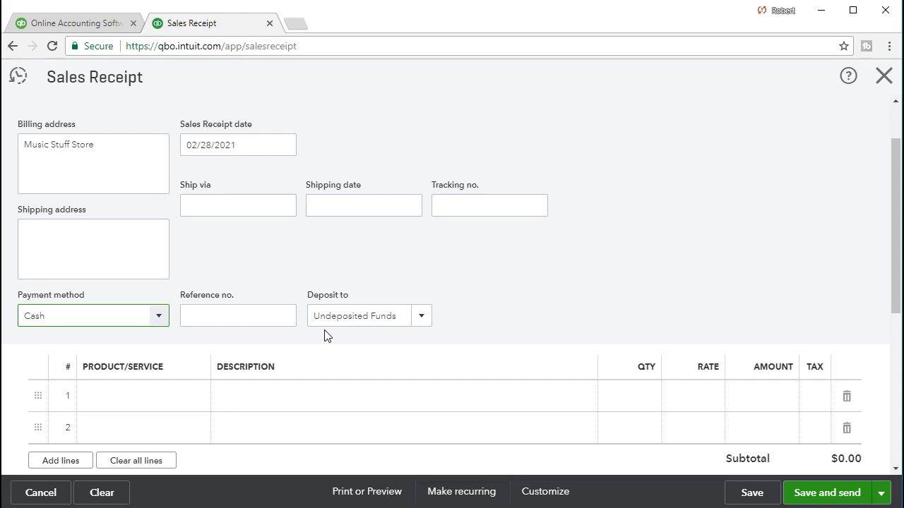
Enter "Rent Music Equipment" as the product/service on the receipt's first line and copy that name
scroll(325, 336, down, 1)
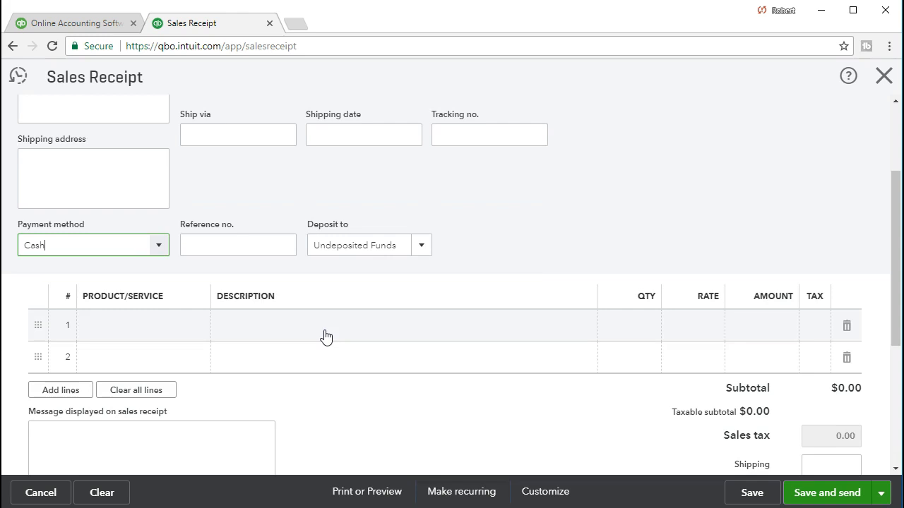
click(145, 319)
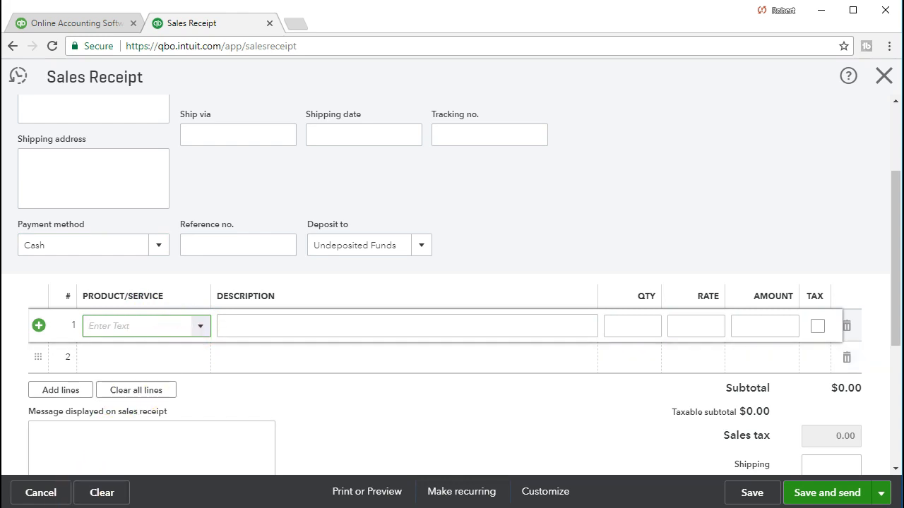
text(Rent Music Equipment)
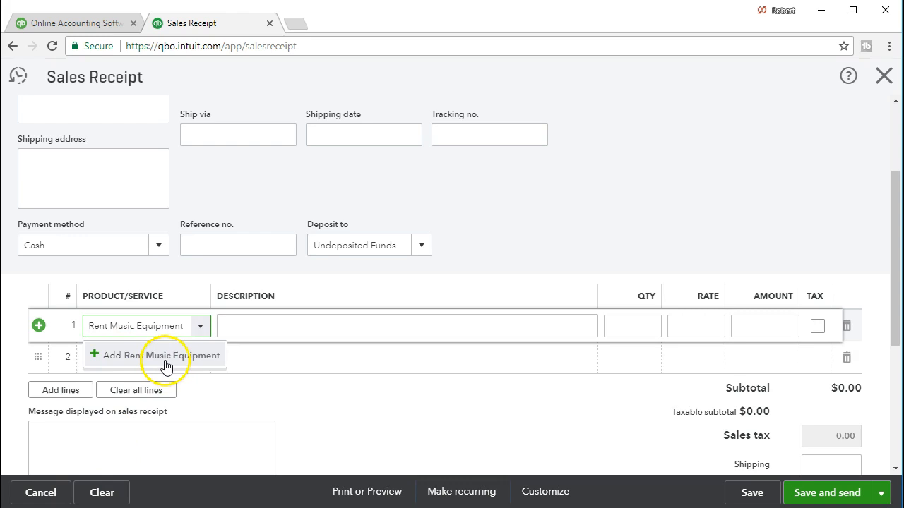
drag(178, 325, 49, 344)
key(ctrl+c)
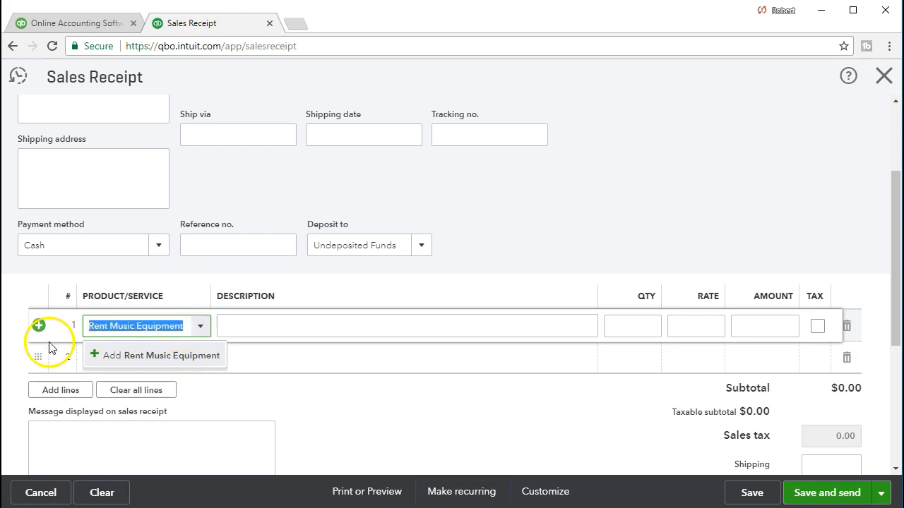
Check the existing items on the first line, then add Rent Music Equipment as a new item of type Service
click(200, 327)
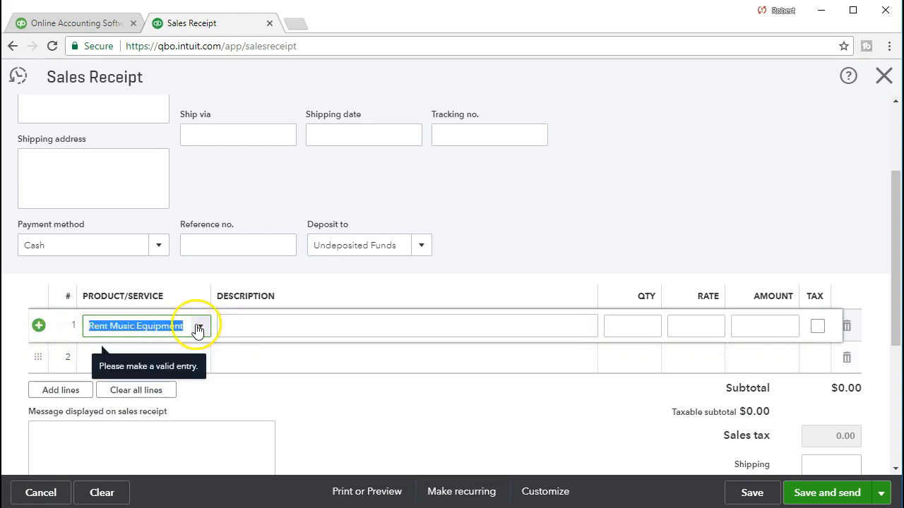
click(202, 327)
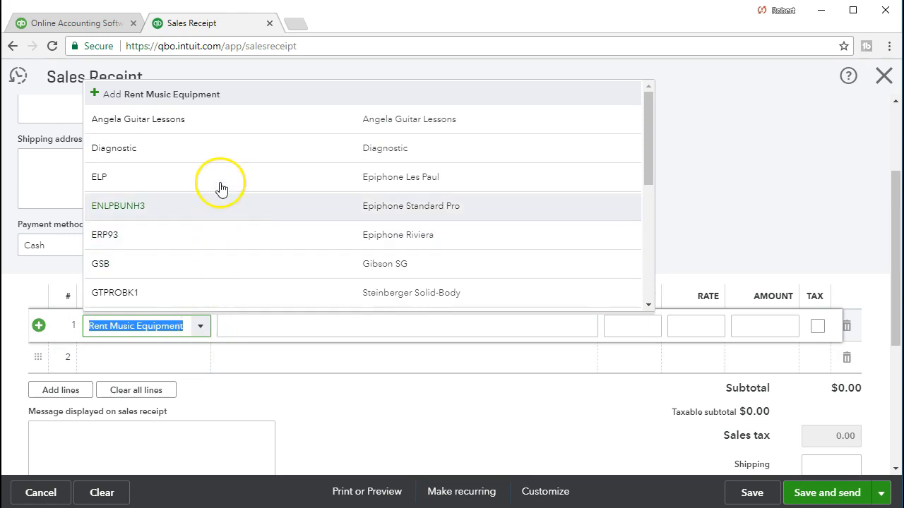
scroll(232, 177, down, 1)
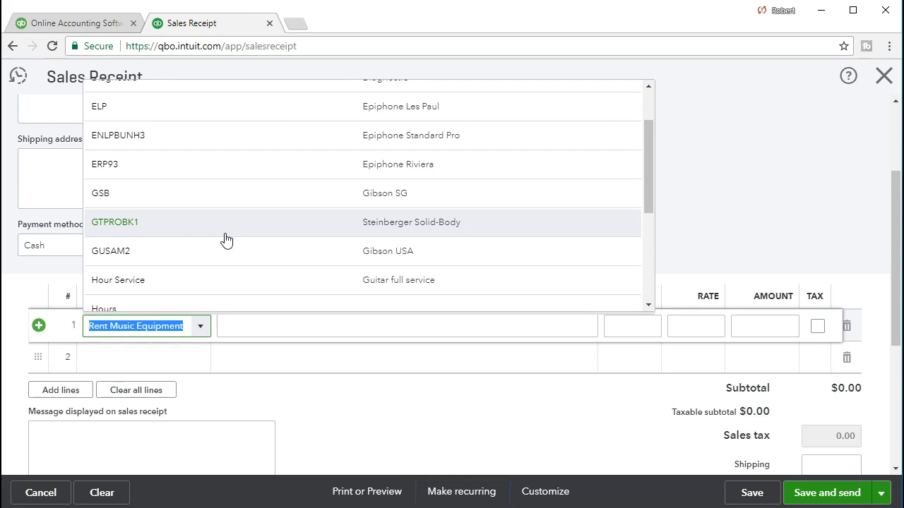
click(189, 321)
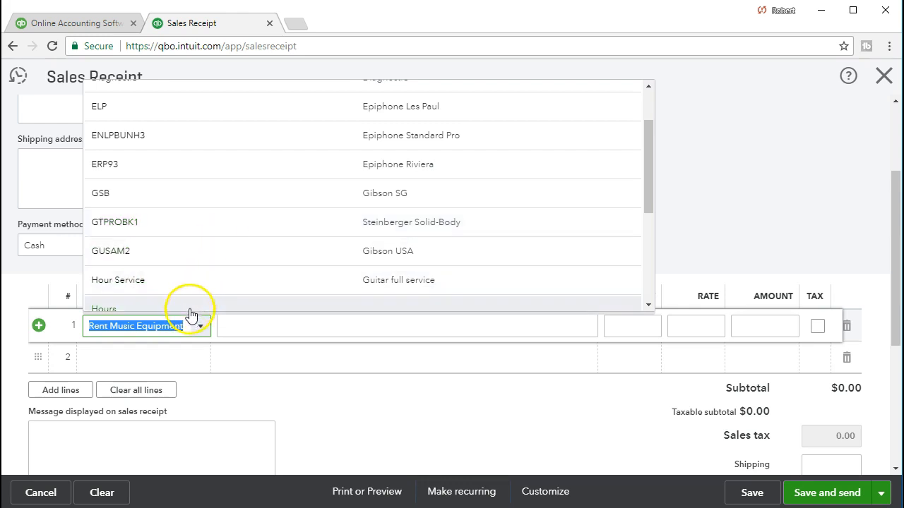
click(176, 328)
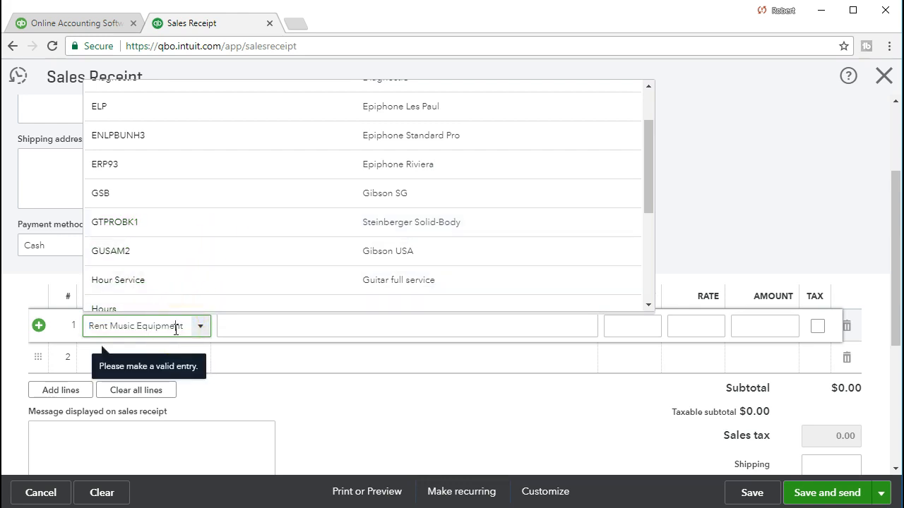
click(183, 327)
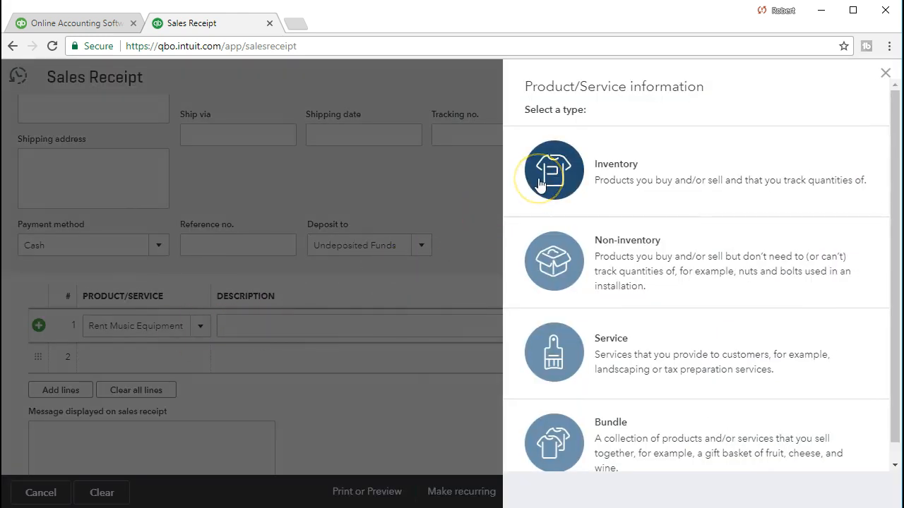
click(537, 350)
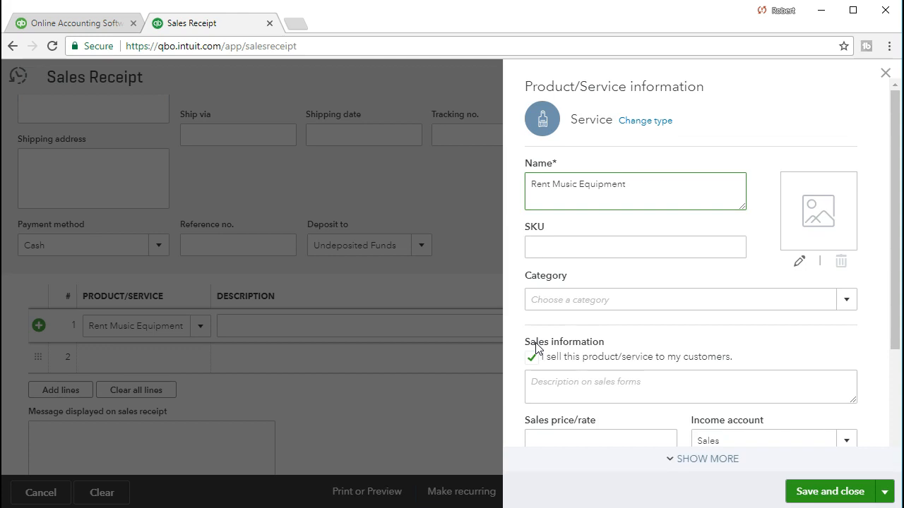
Paste "Rent Music Equipment" as the new service's description on sales forms, leaving the SKU and category blank
click(573, 255)
key(Tab)
key(Tab)
key(ctrl+v)
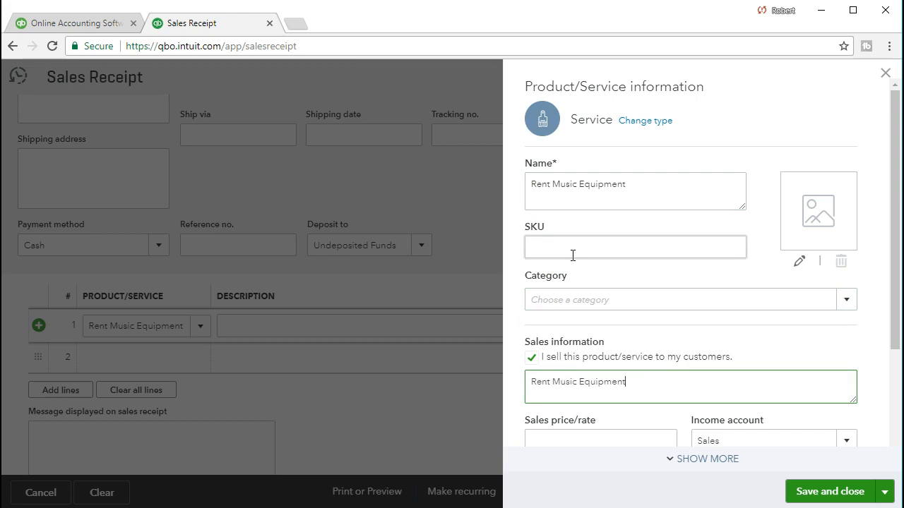
key(Tab)
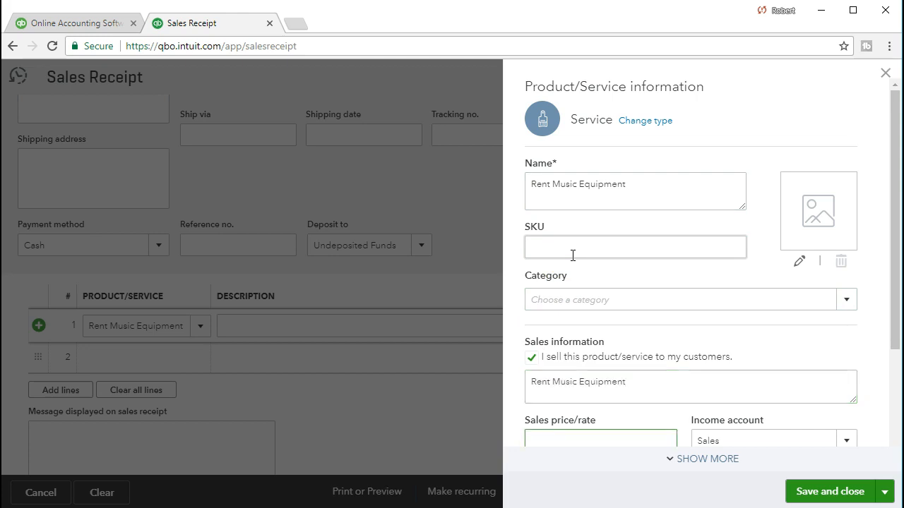
Set the service's sales price to 4,500, make it non-taxable and save the item
scroll(573, 255, down, 1)
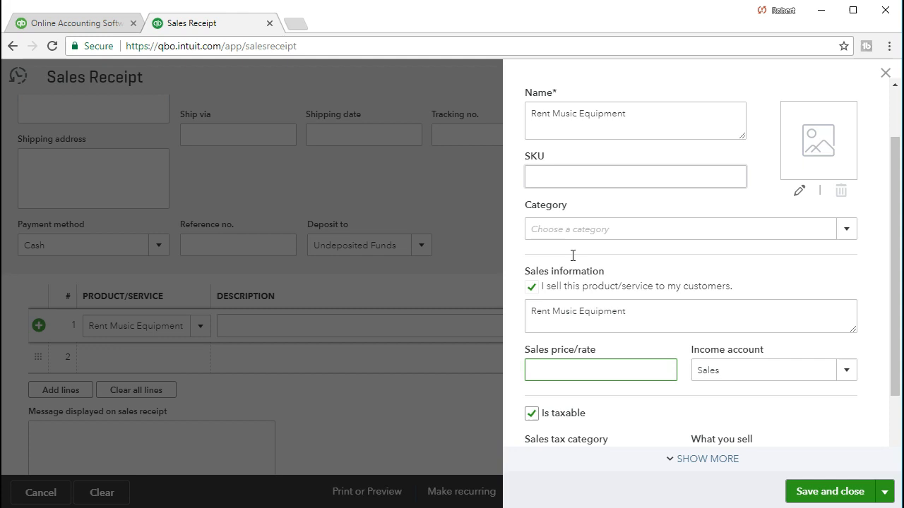
click(570, 368)
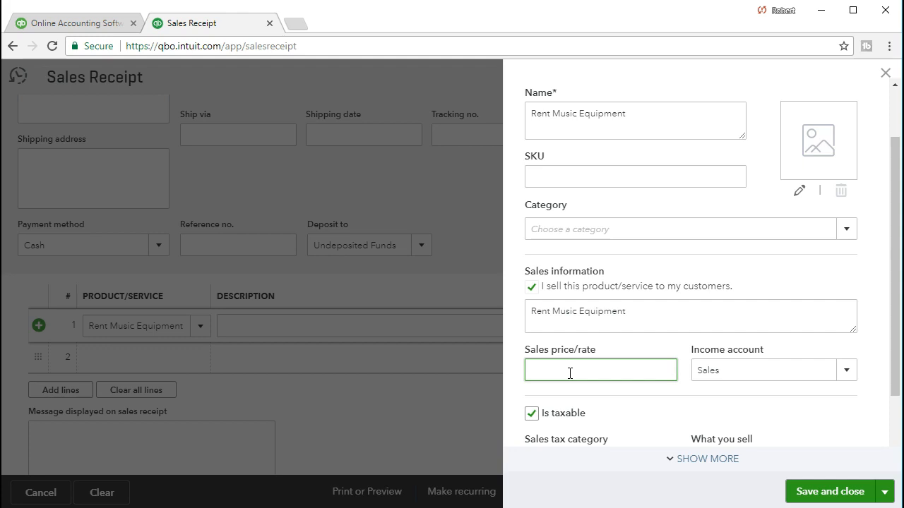
text(4500)
key(Tab)
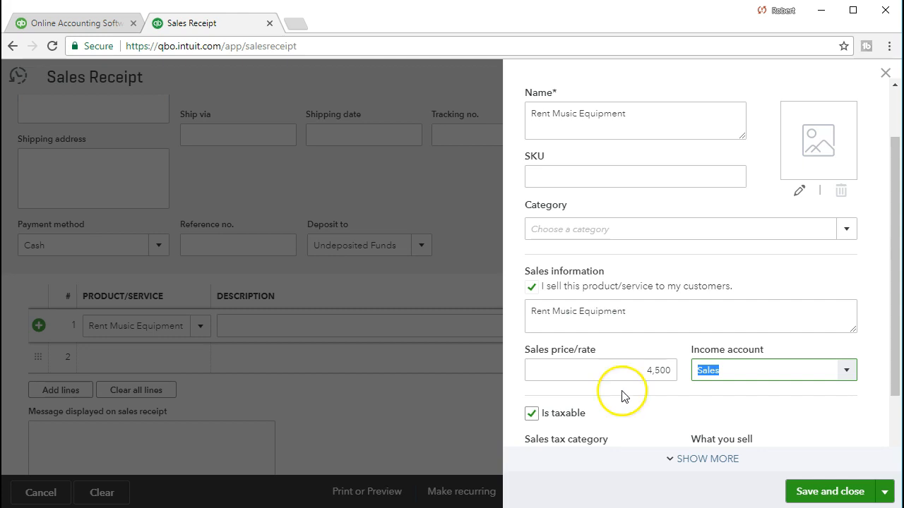
click(532, 415)
scroll(534, 421, down, 1)
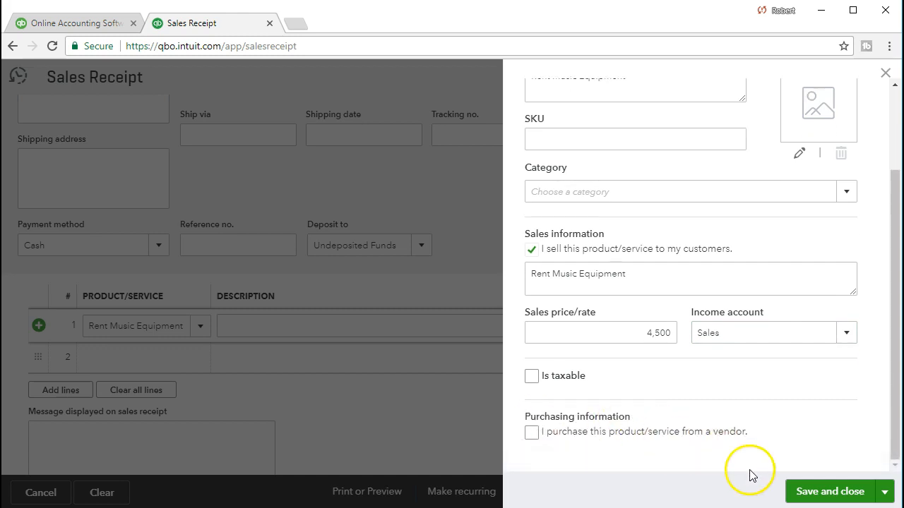
click(799, 493)
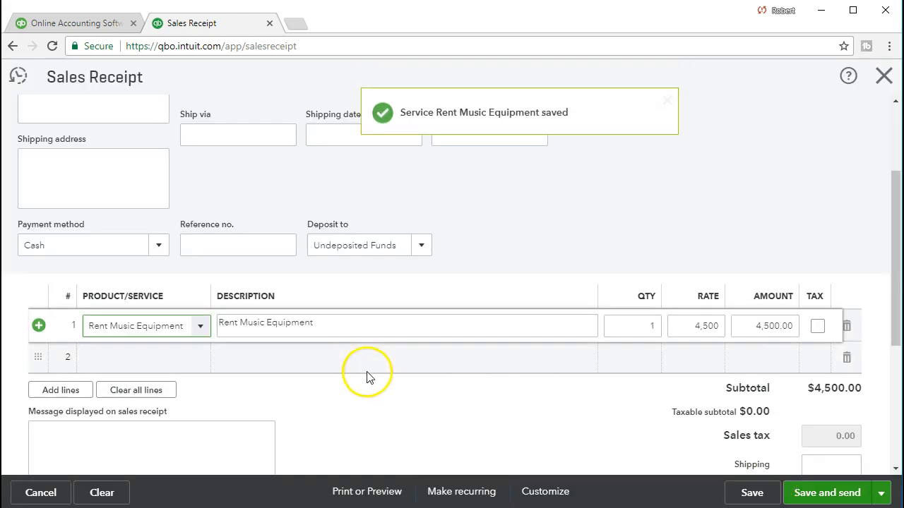
Close the sales receipt without saving it
click(314, 372)
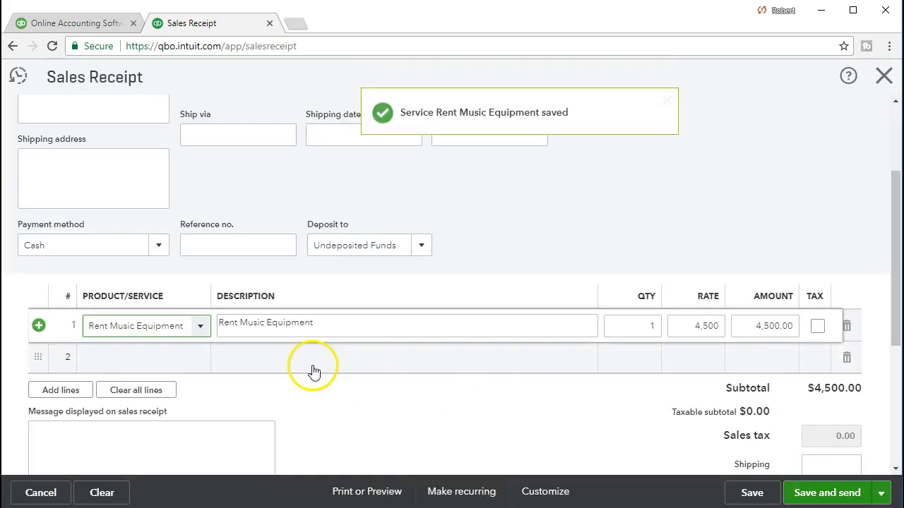
click(42, 488)
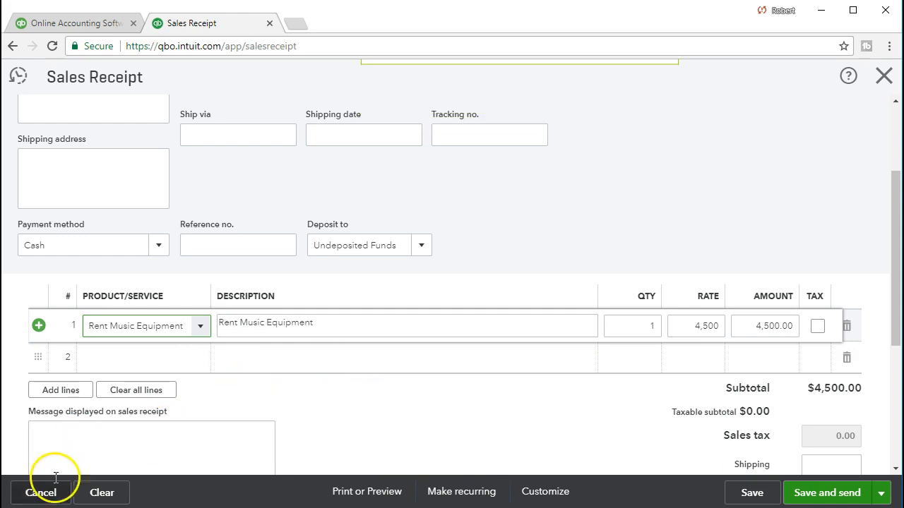
click(236, 348)
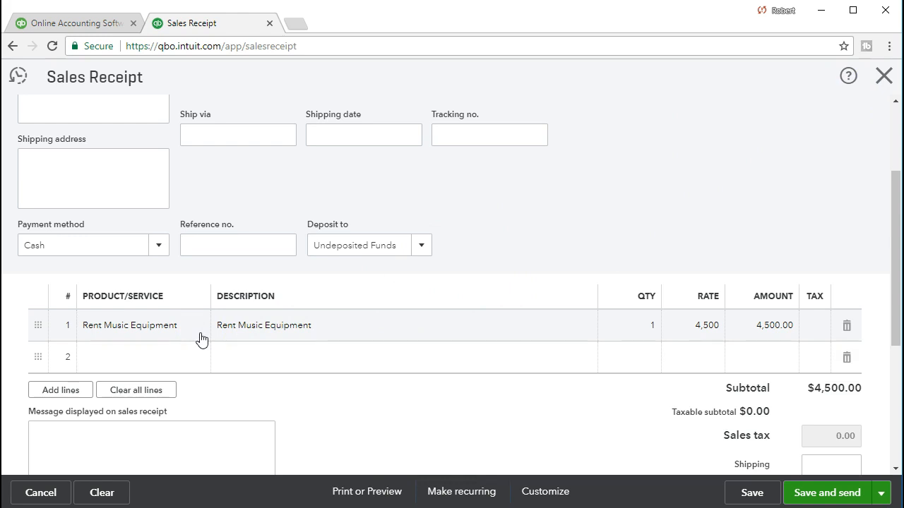
click(884, 78)
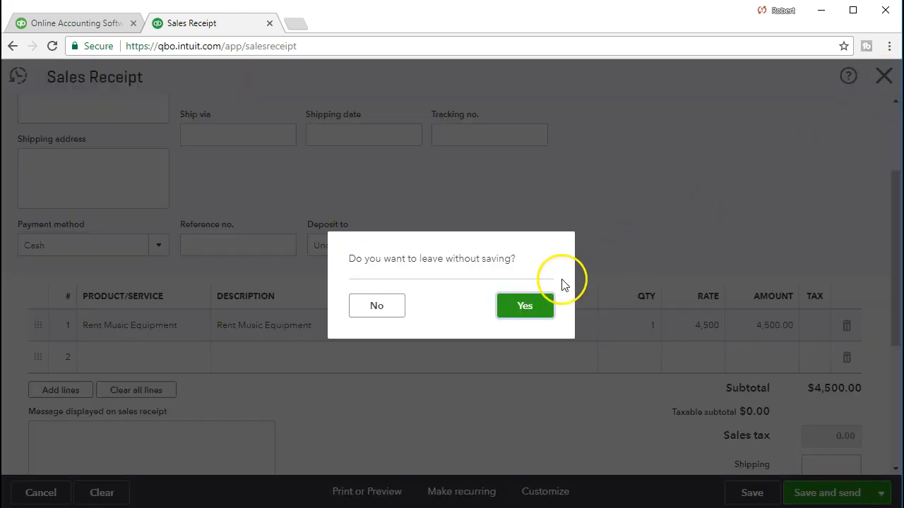
click(544, 305)
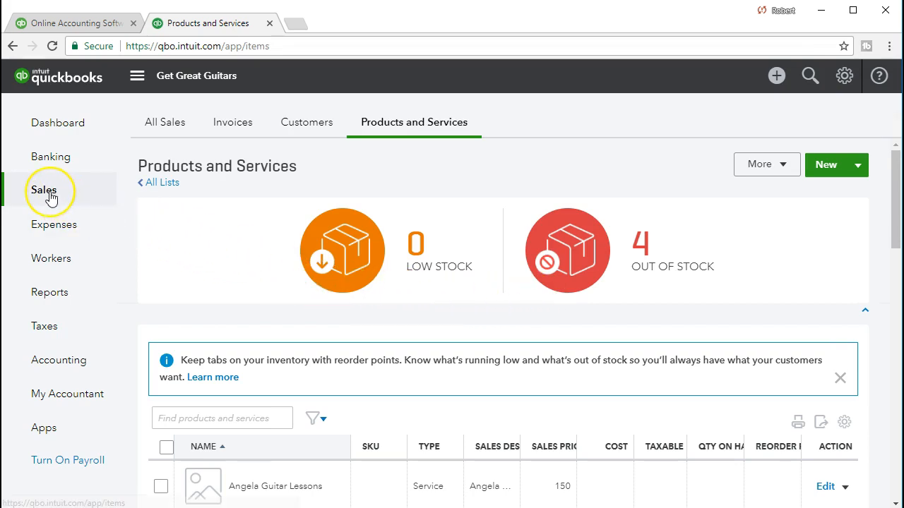
Find the Rent Music Equipment service in the Products and Services list
click(399, 127)
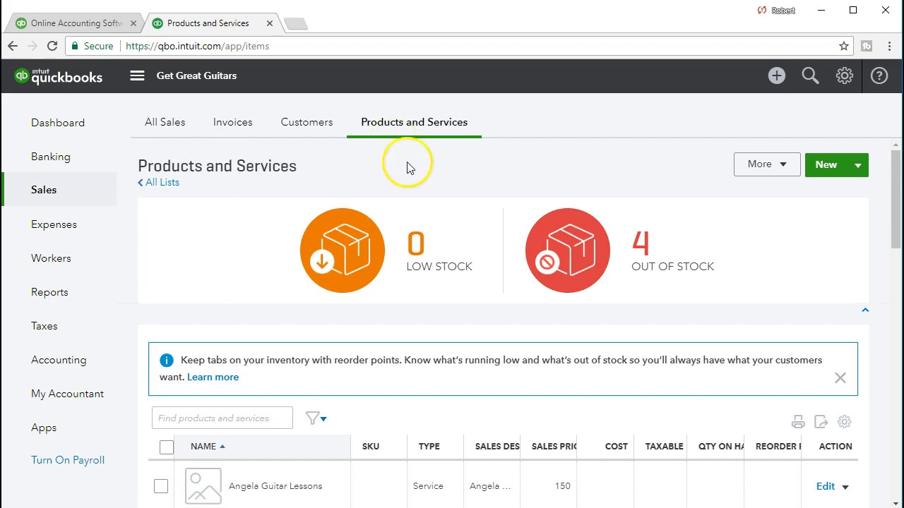
scroll(459, 312, down, 1)
scroll(461, 314, down, 4)
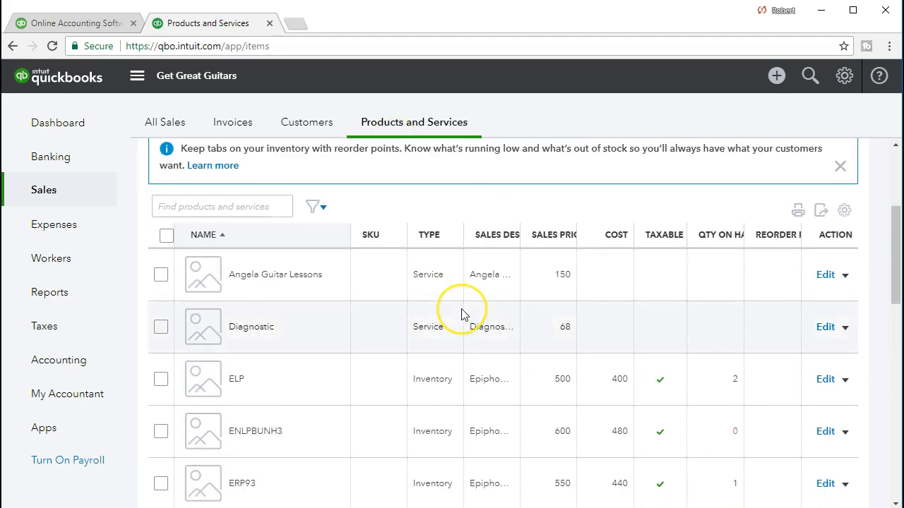
scroll(461, 314, down, 4)
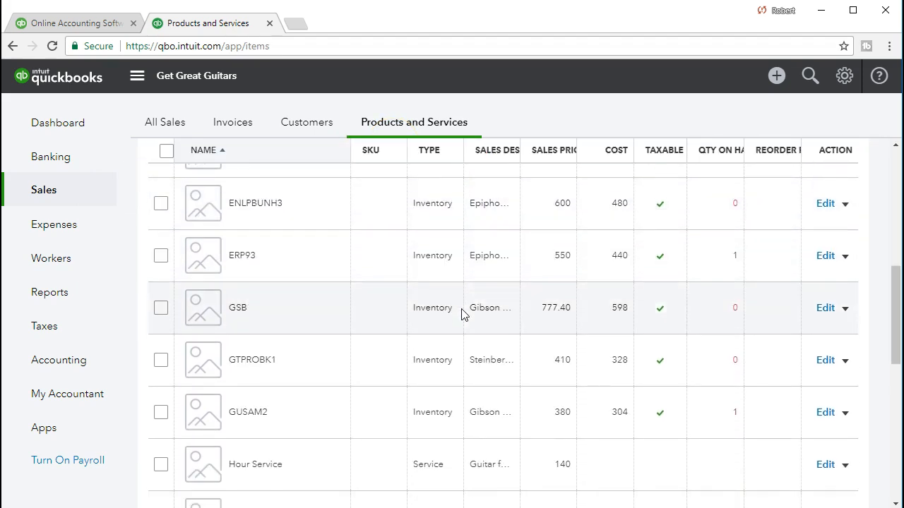
scroll(461, 315, down, 3)
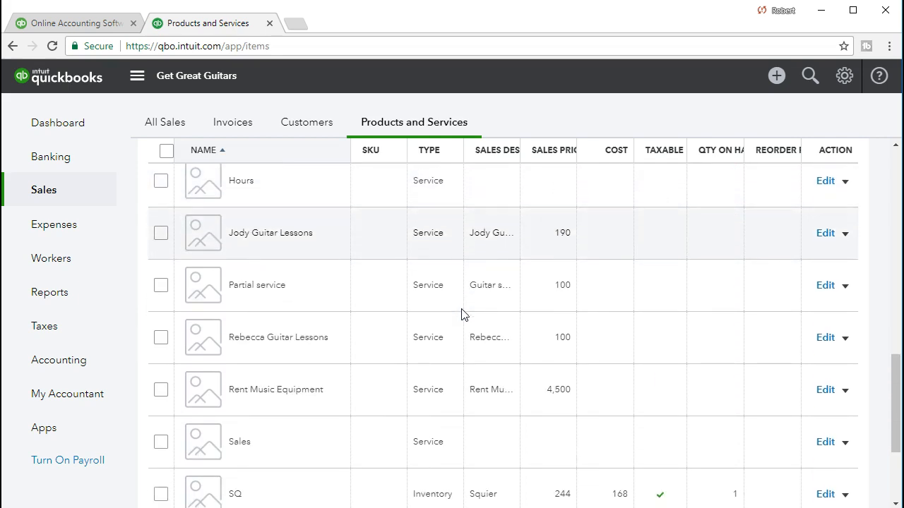
click(314, 391)
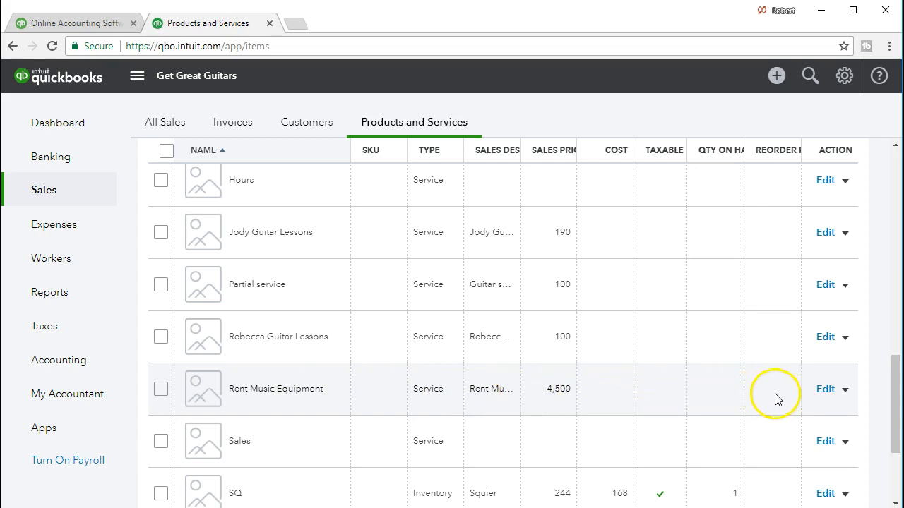
Try to set the Rent Music Equipment service's income account to Rent Music Equipment
click(826, 392)
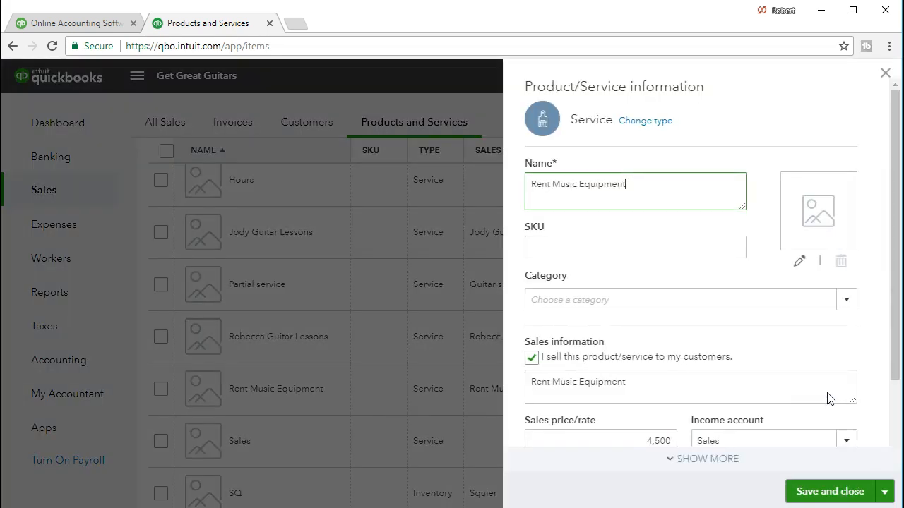
scroll(789, 353, down, 3)
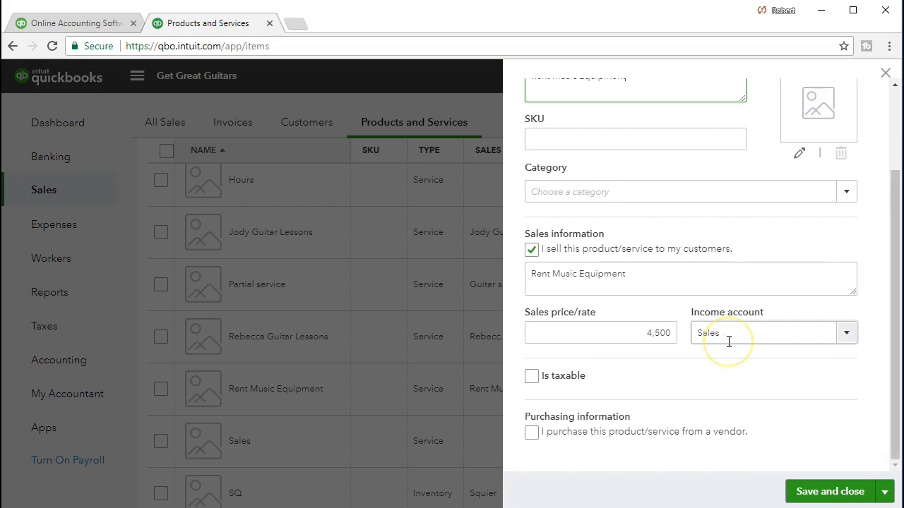
click(845, 334)
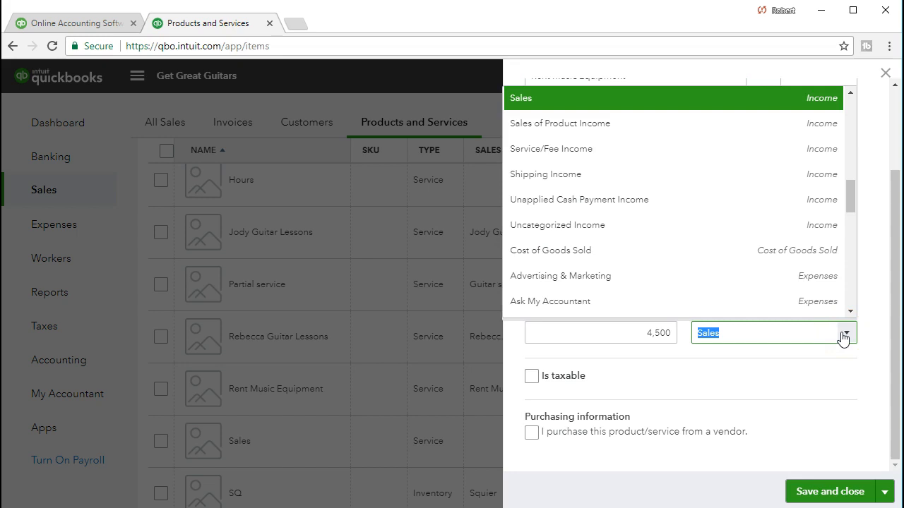
scroll(769, 248, down, 3)
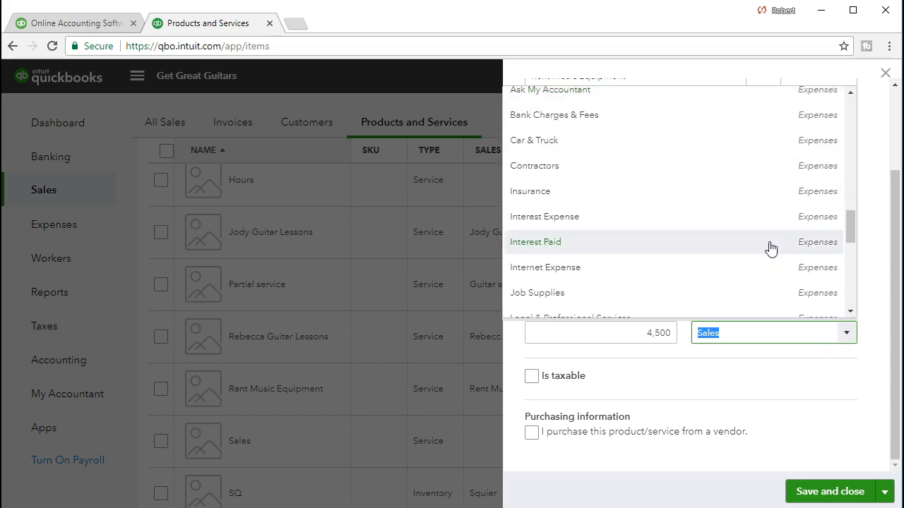
click(757, 337)
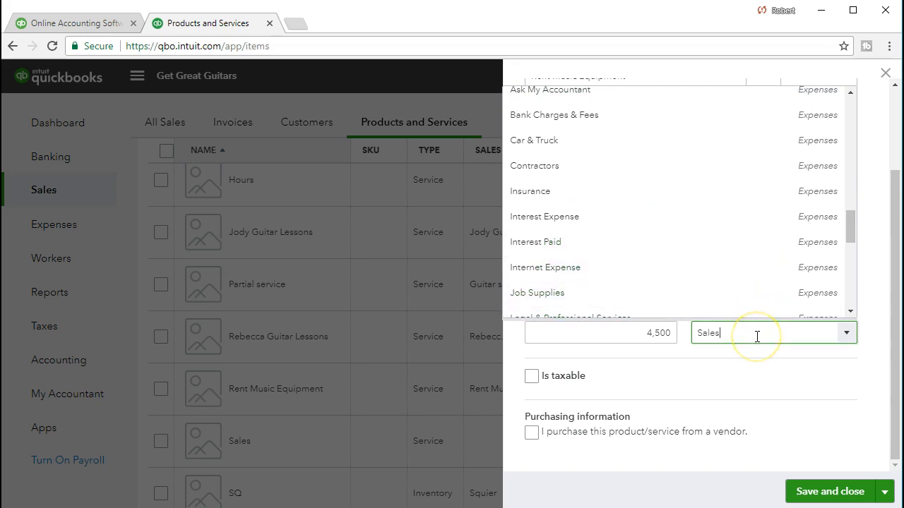
click(660, 331)
text(Rent Music Equipment)
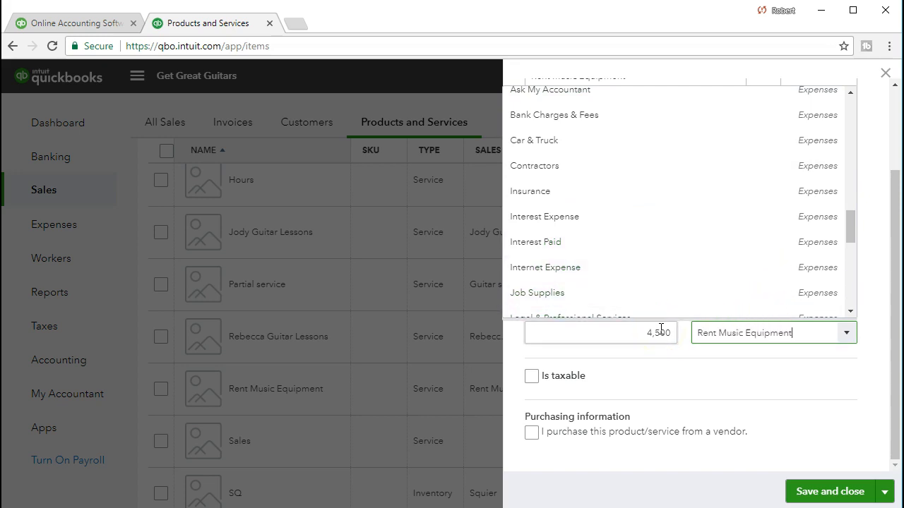
click(683, 387)
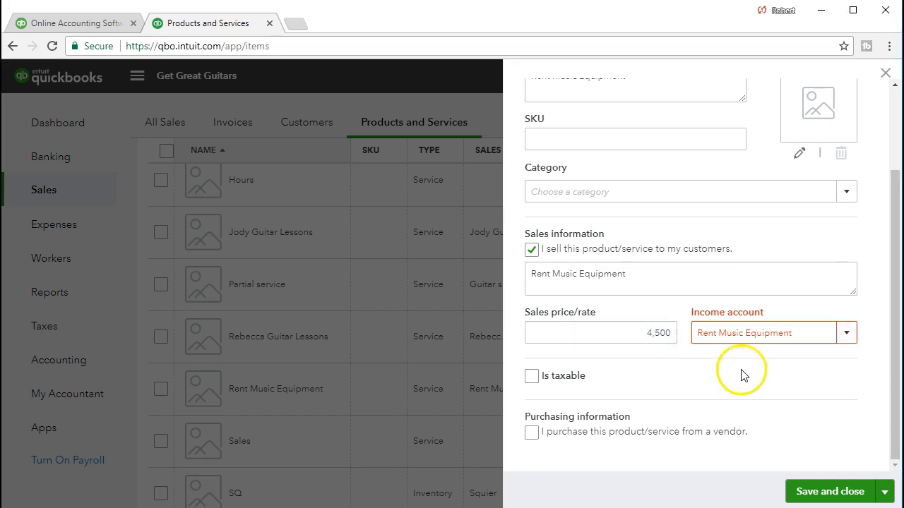
click(793, 336)
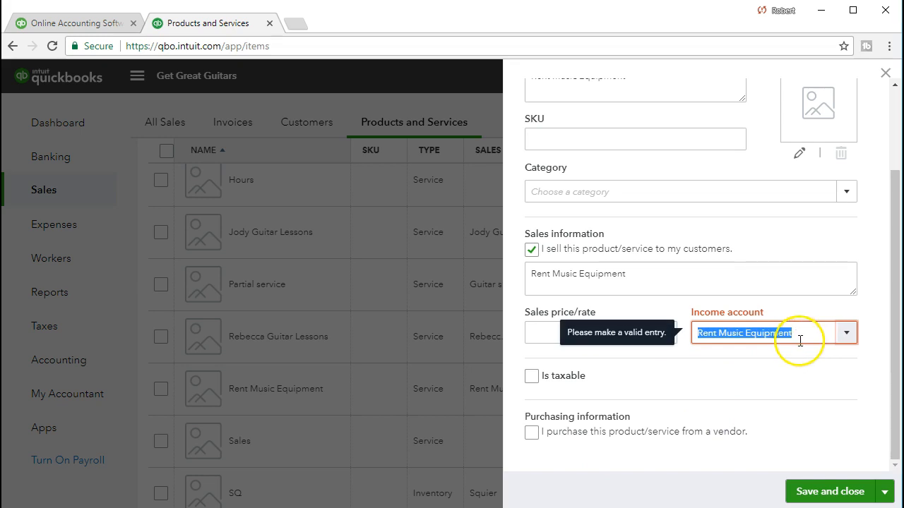
click(795, 377)
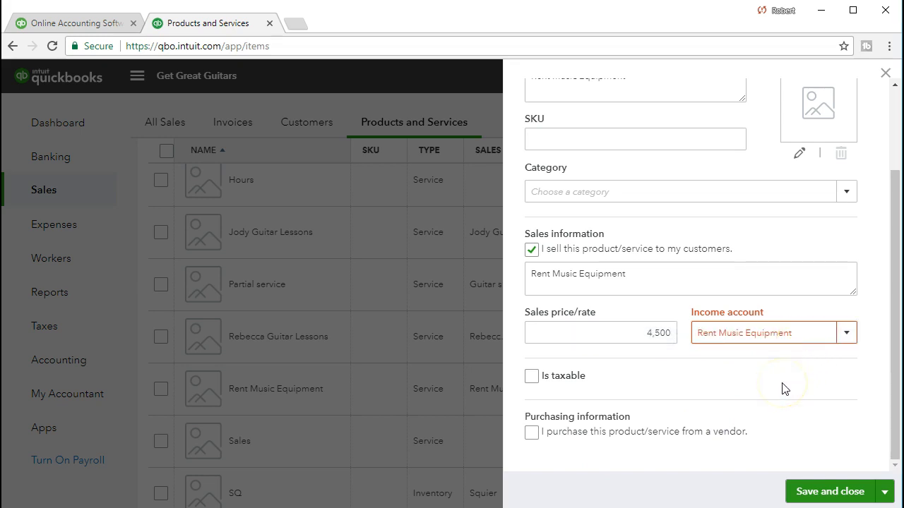
click(812, 487)
Copy the "Rent Music Equipment" text from the income account and close the service's information without saving
key(ctrl+c)
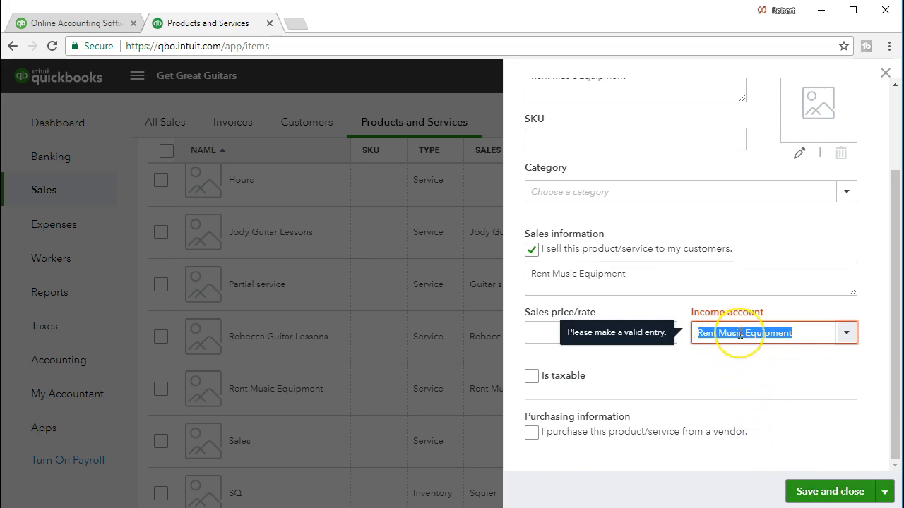
scroll(716, 387, up, 3)
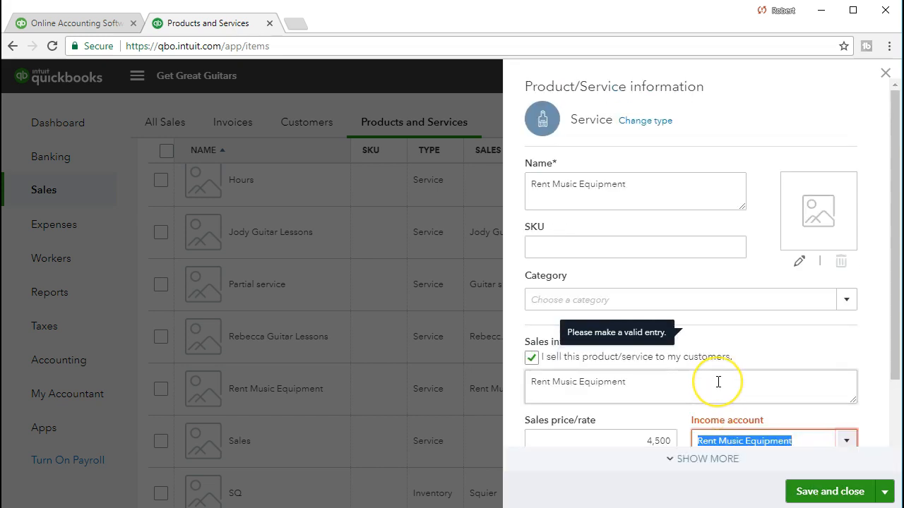
scroll(718, 382, down, 2)
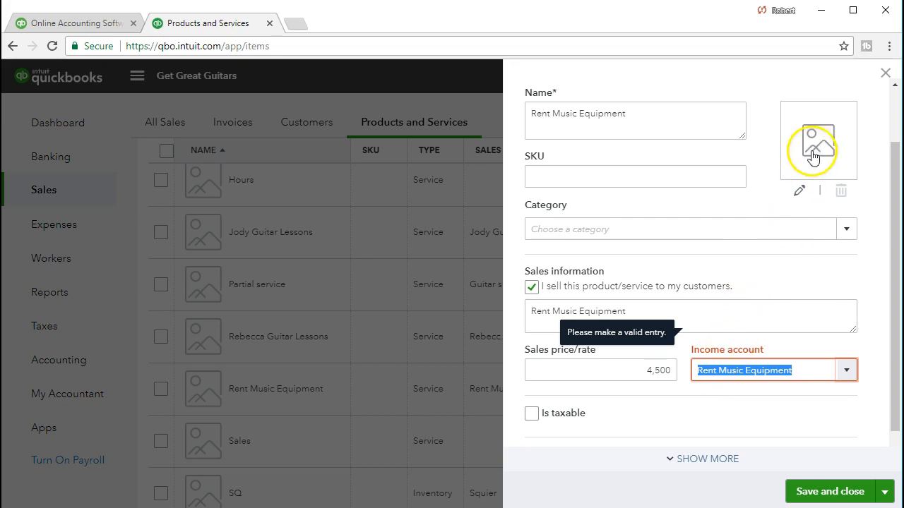
click(887, 75)
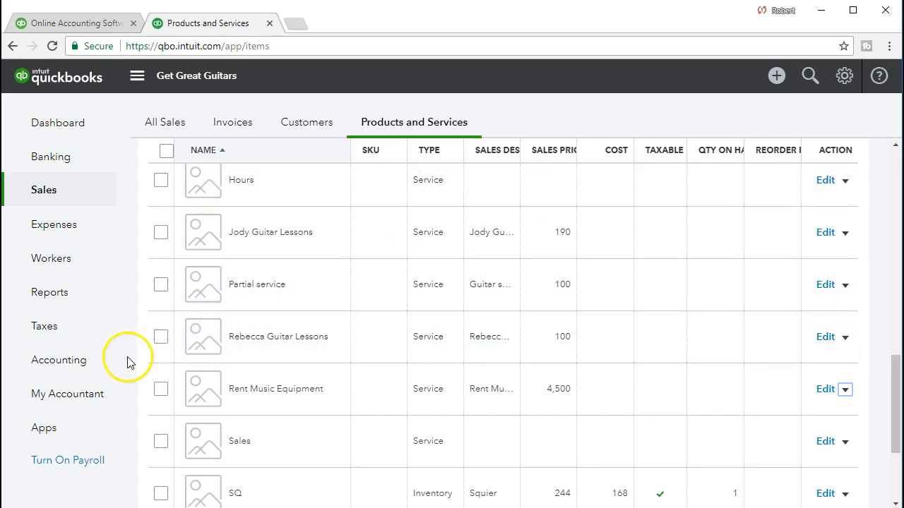
Start a new account in the chart of accounts with category type Income and detail type Service/Fee Income
click(79, 368)
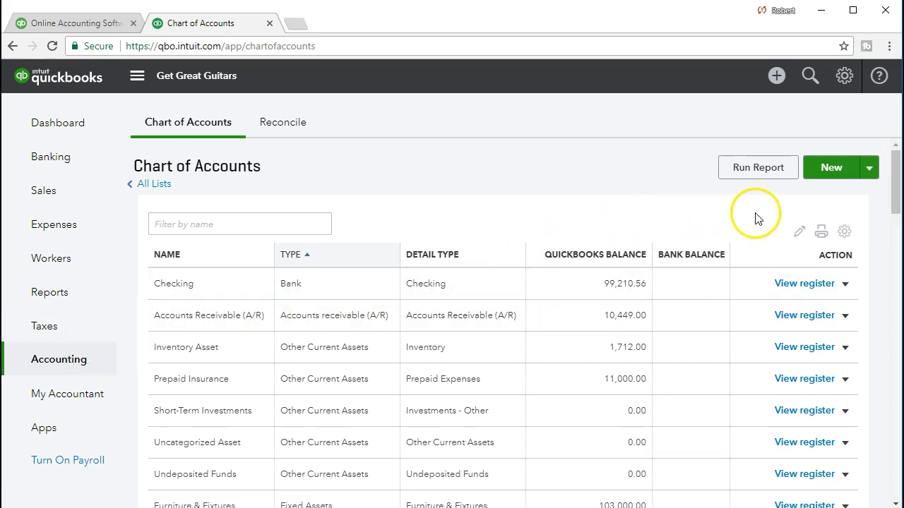
click(840, 170)
click(397, 163)
click(397, 162)
click(324, 159)
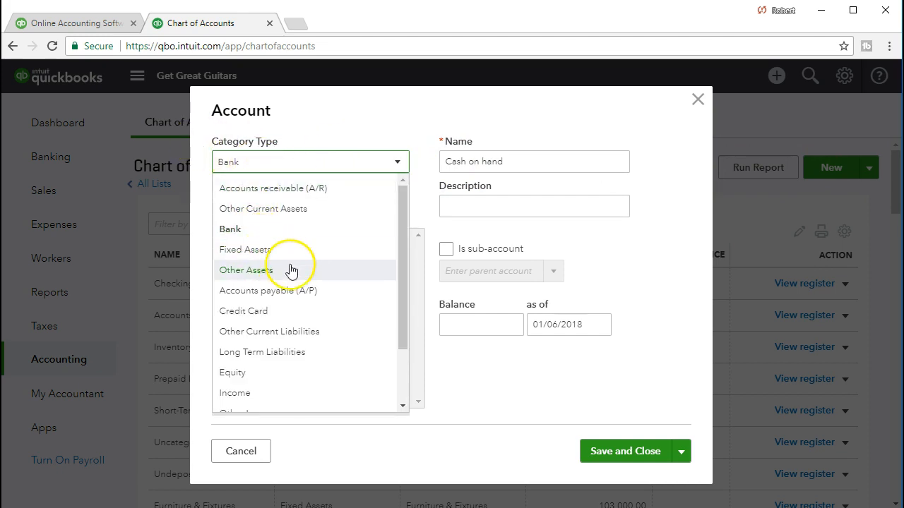
scroll(353, 272, down, 2)
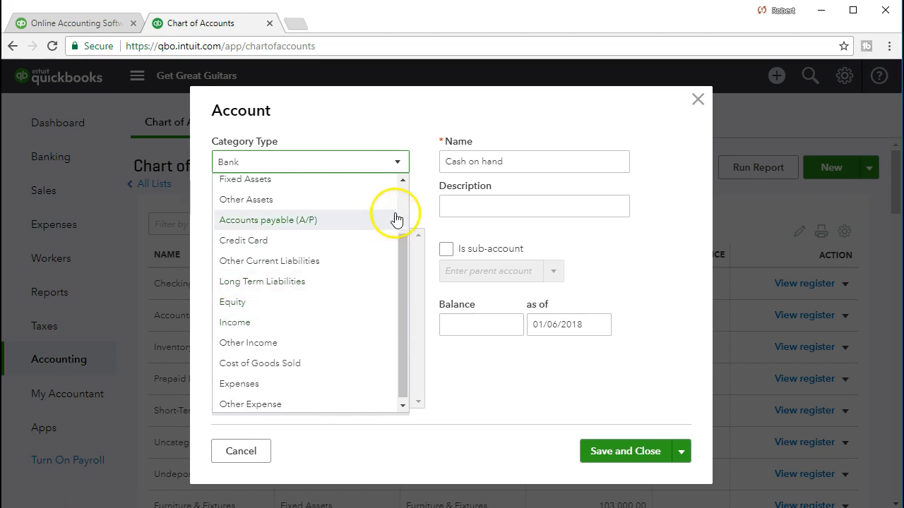
click(353, 322)
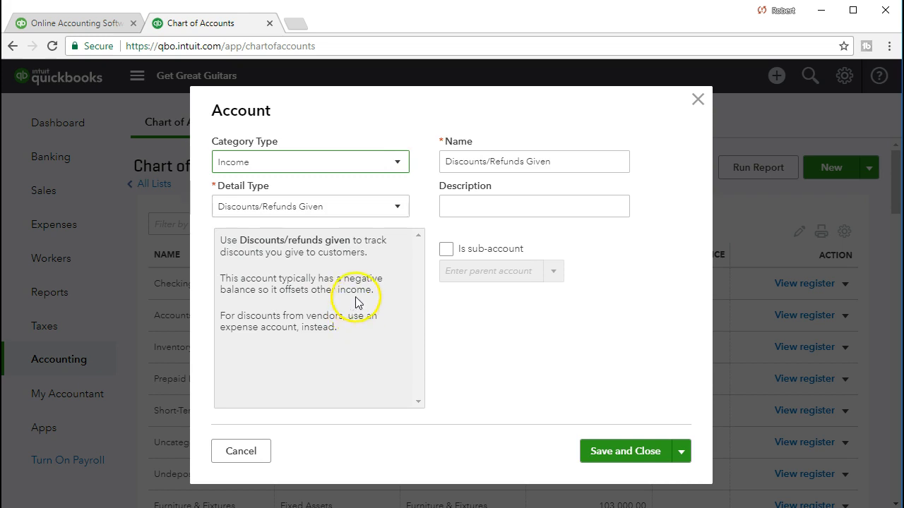
click(398, 207)
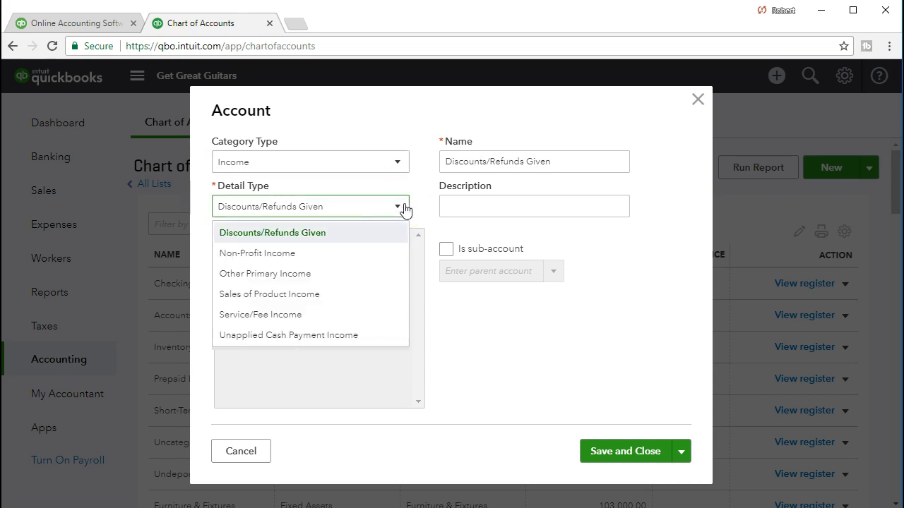
click(381, 315)
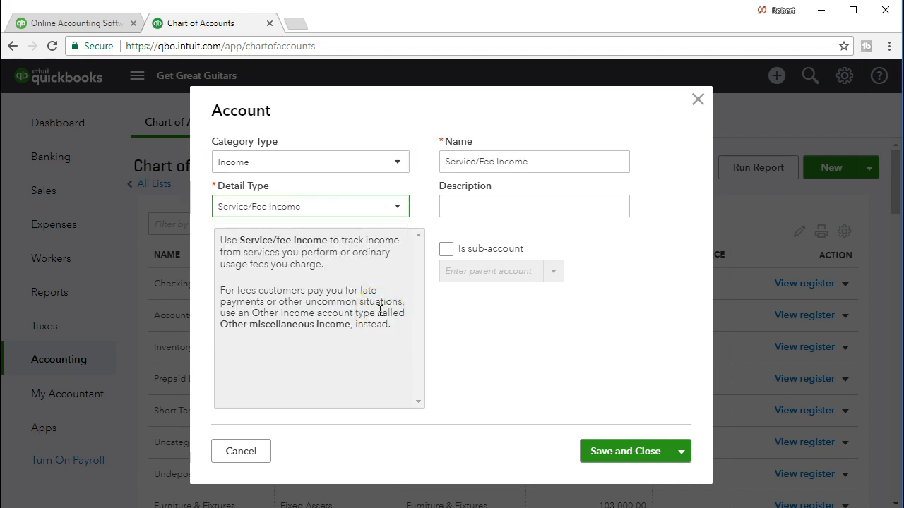
Name the account Rent Music Equipment, save it and check its entry among the income accounts
drag(522, 165, 428, 164)
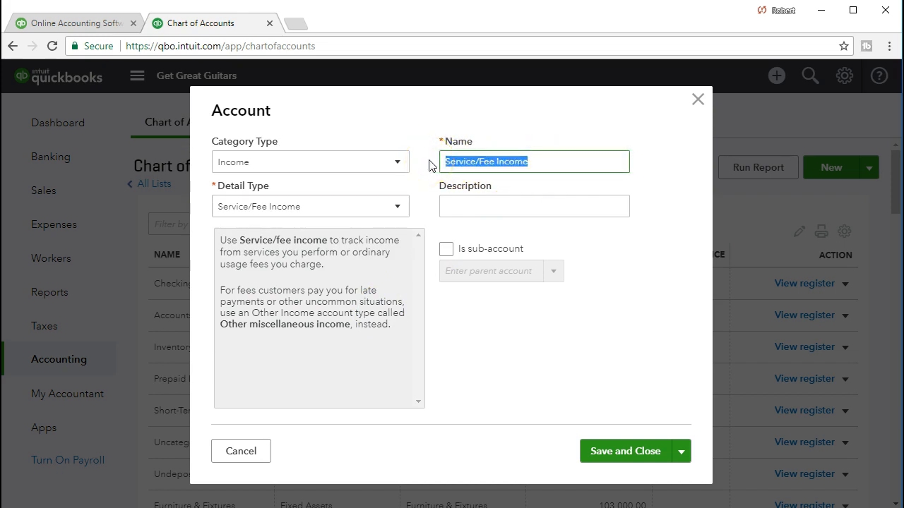
key(ctrl+v)
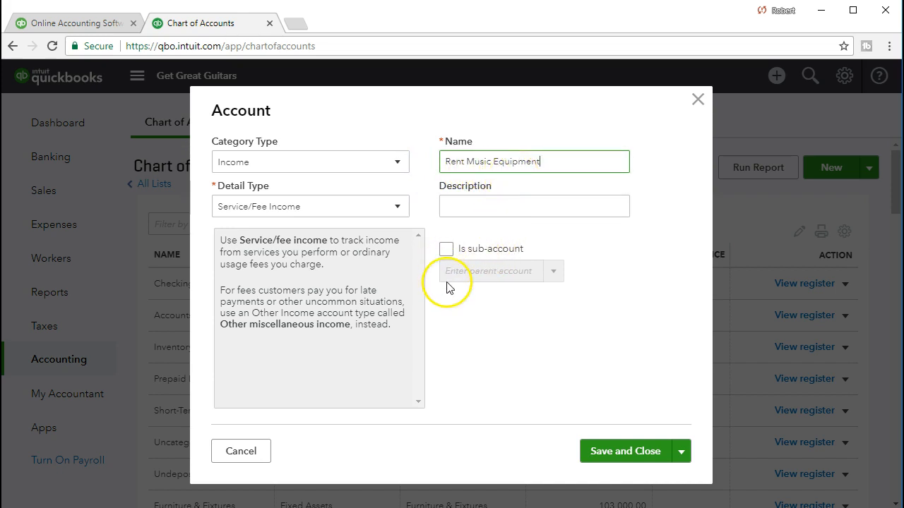
click(592, 454)
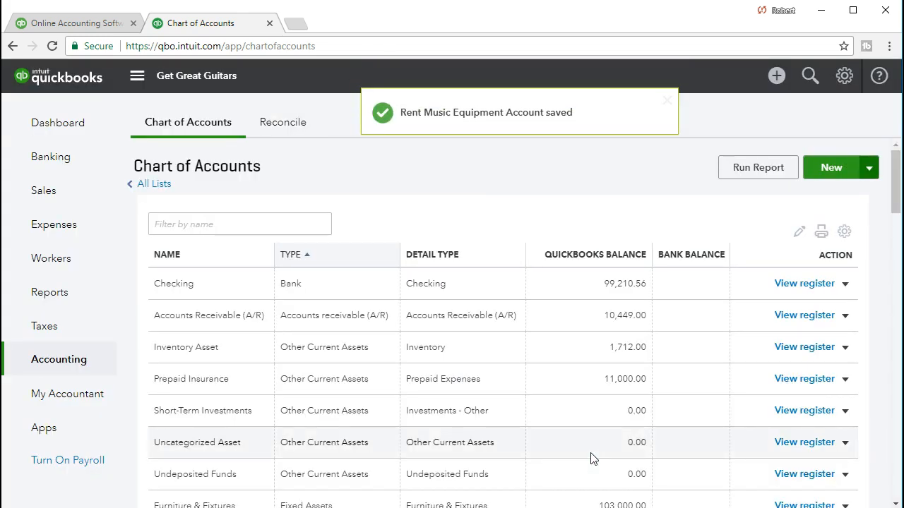
scroll(549, 406, down, 2)
scroll(553, 403, down, 5)
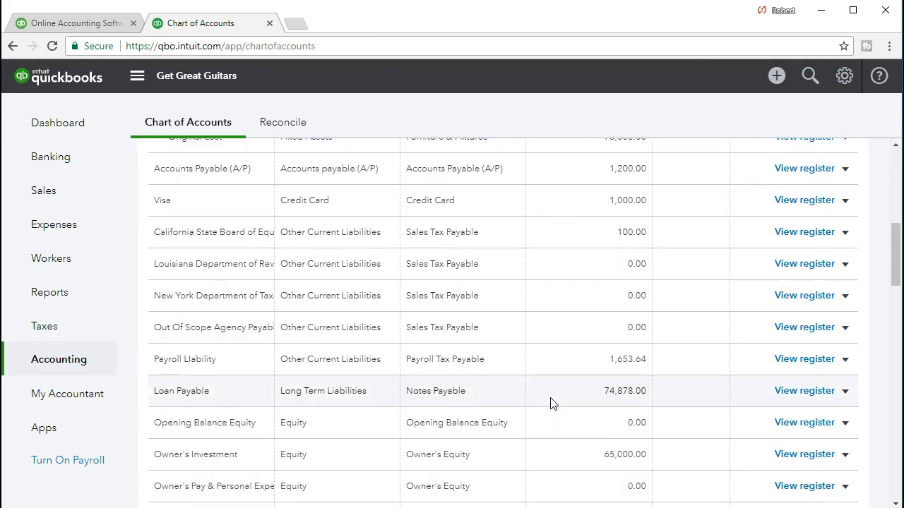
scroll(551, 404, down, 3)
scroll(196, 311, down, 1)
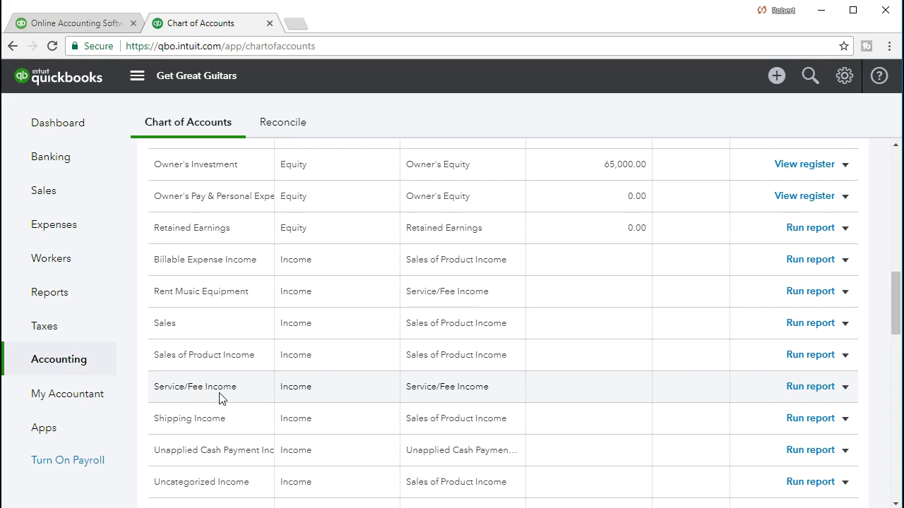
click(263, 405)
Open the Rent Music Equipment service from the Products and Services list for editing, at its sales information
click(72, 199)
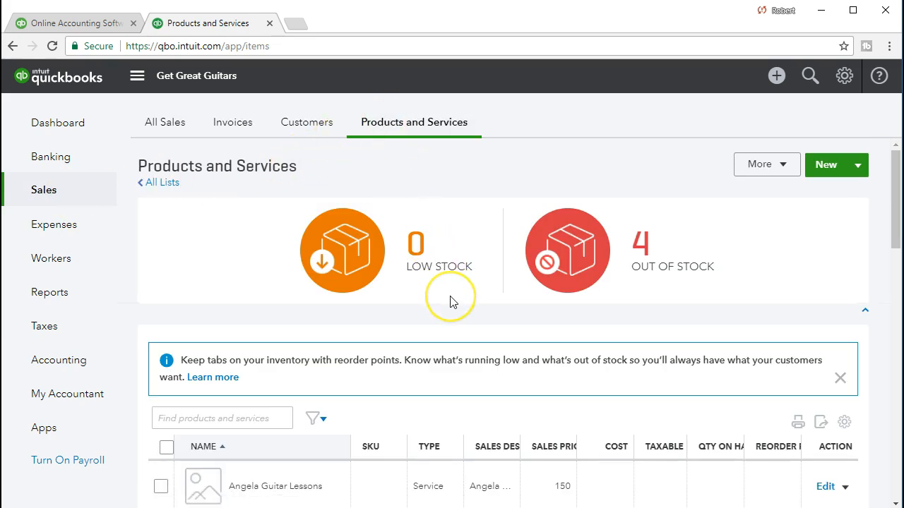
scroll(452, 302, down, 2)
scroll(452, 302, down, 1)
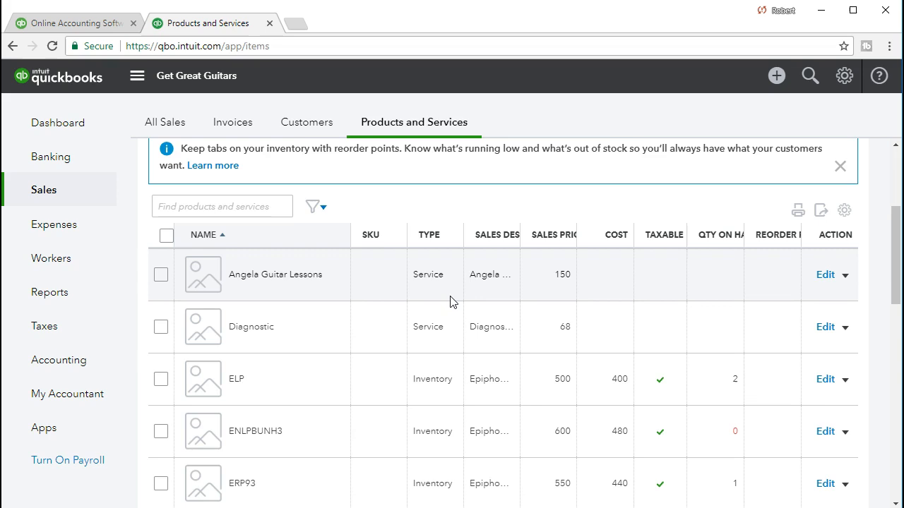
scroll(452, 303, down, 4)
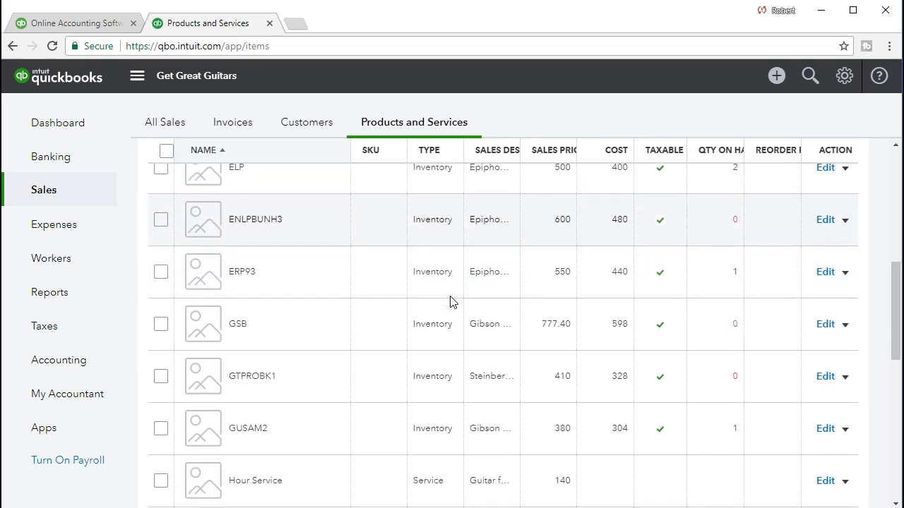
scroll(452, 302, down, 5)
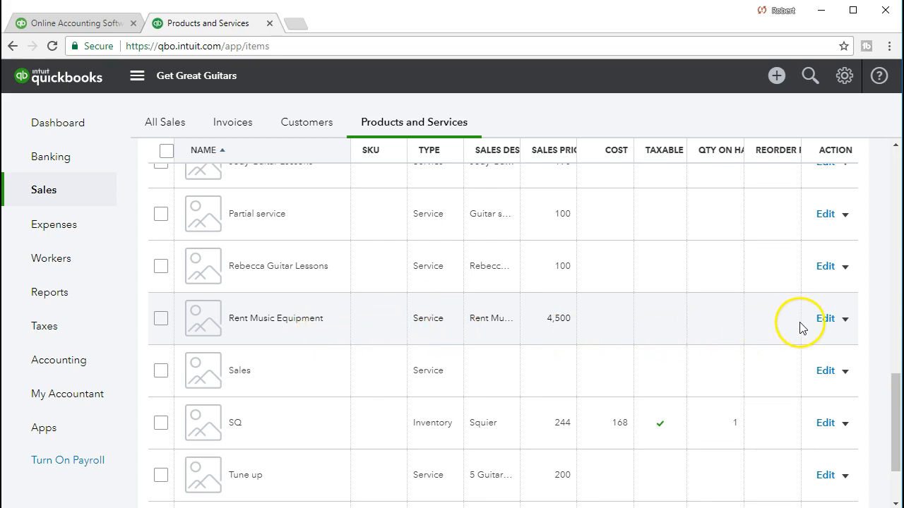
click(823, 321)
scroll(824, 327, down, 3)
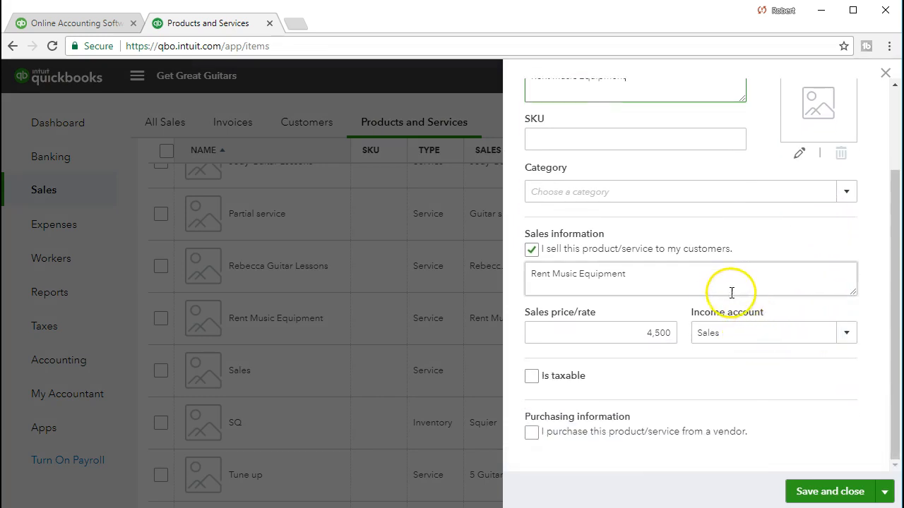
Assign the Rent Music Equipment income account to the service, leave historical transactions out of the update and save the item
click(854, 339)
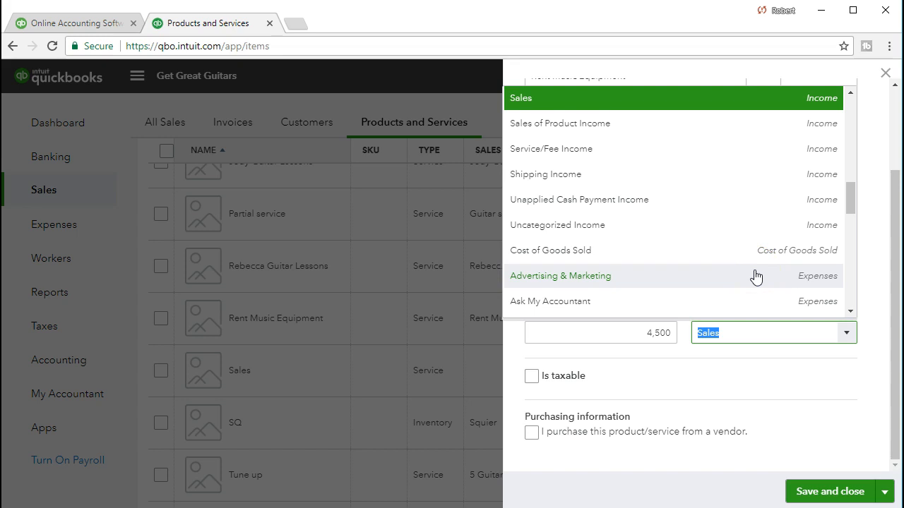
click(749, 264)
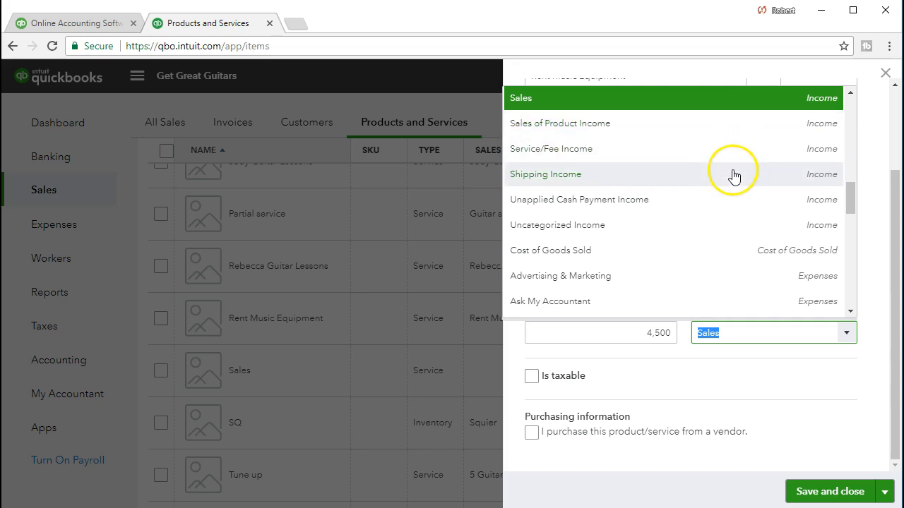
scroll(725, 217, down, 1)
scroll(651, 282, up, 4)
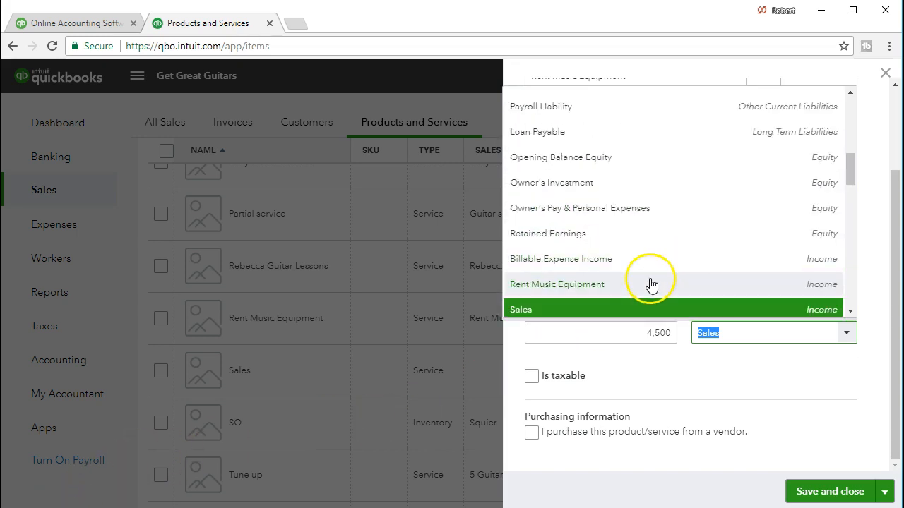
click(632, 290)
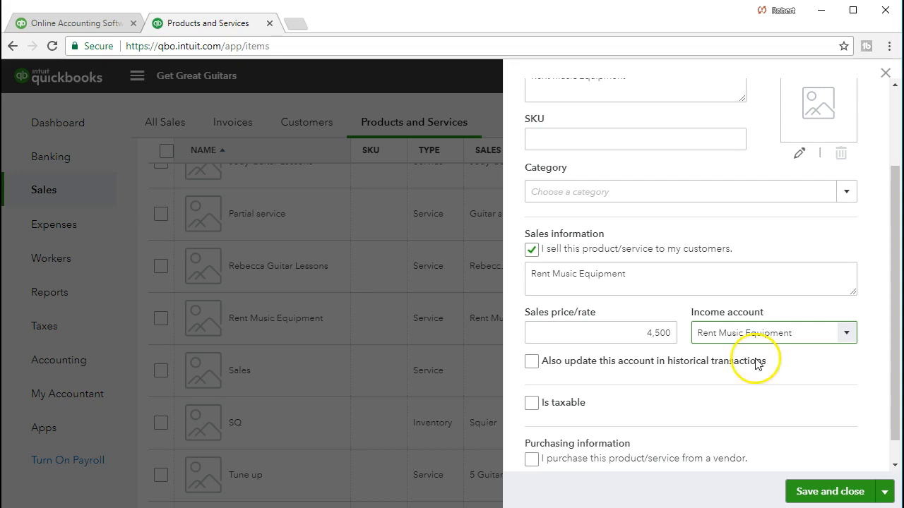
click(830, 491)
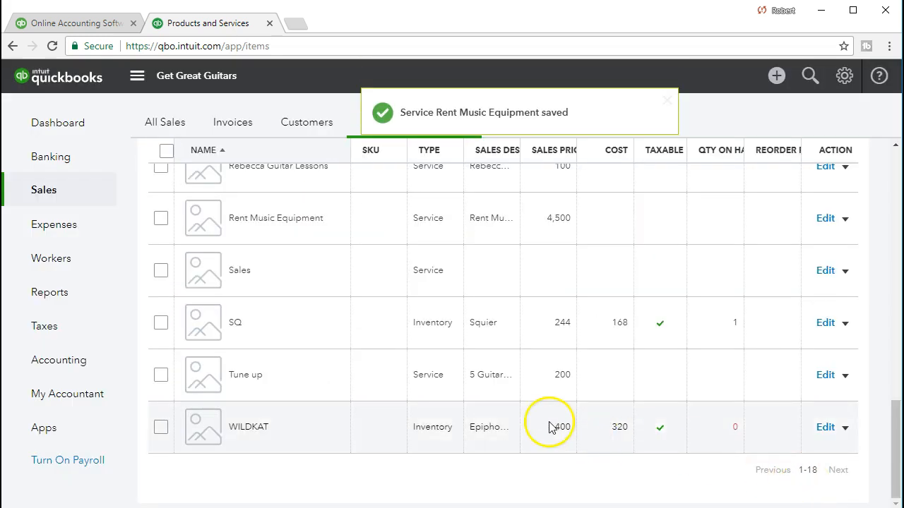
Create a sales receipt for Music Stuff Store dated 02/28/2021 with one Rent Music Equipment at 4,500, paid by Cash into Undeposited Funds
click(776, 76)
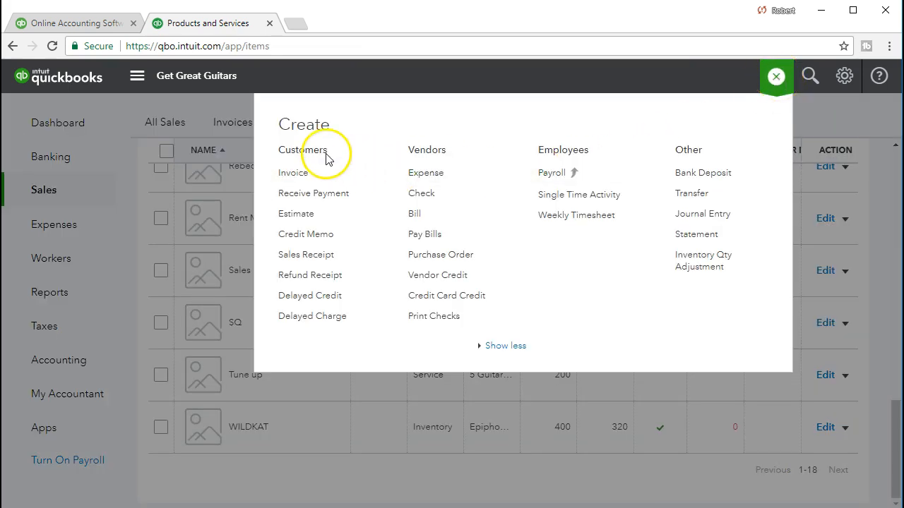
click(328, 261)
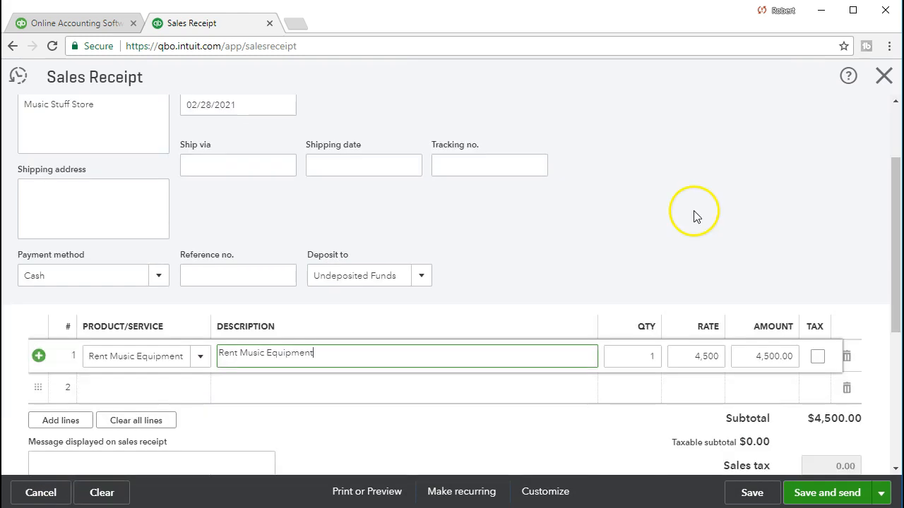
scroll(692, 216, up, 3)
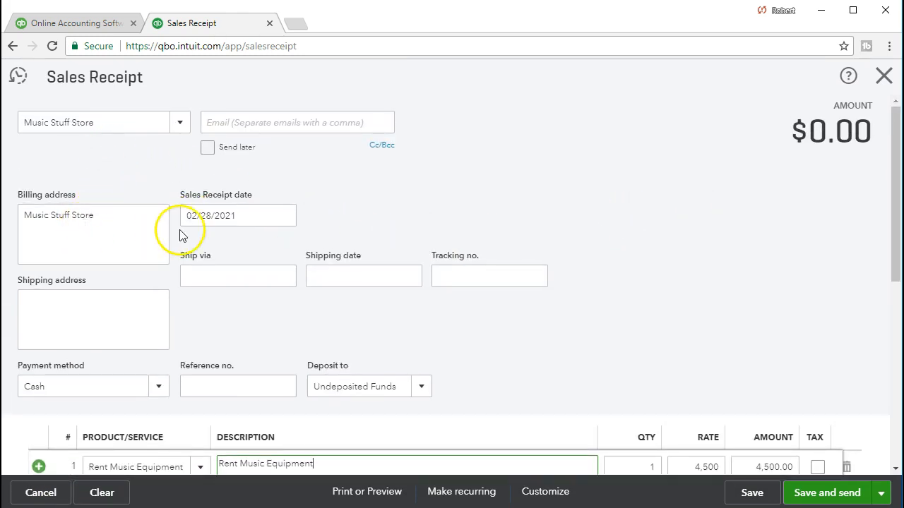
scroll(240, 240, down, 1)
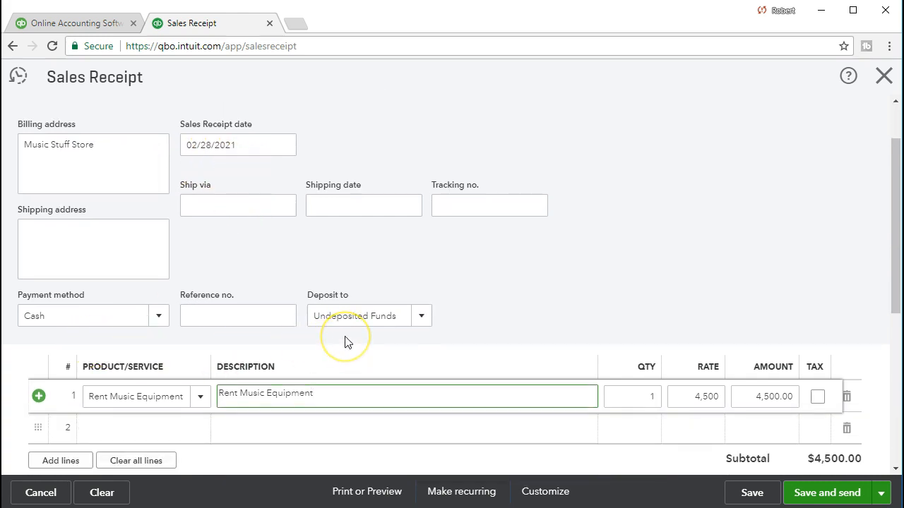
scroll(347, 342, down, 1)
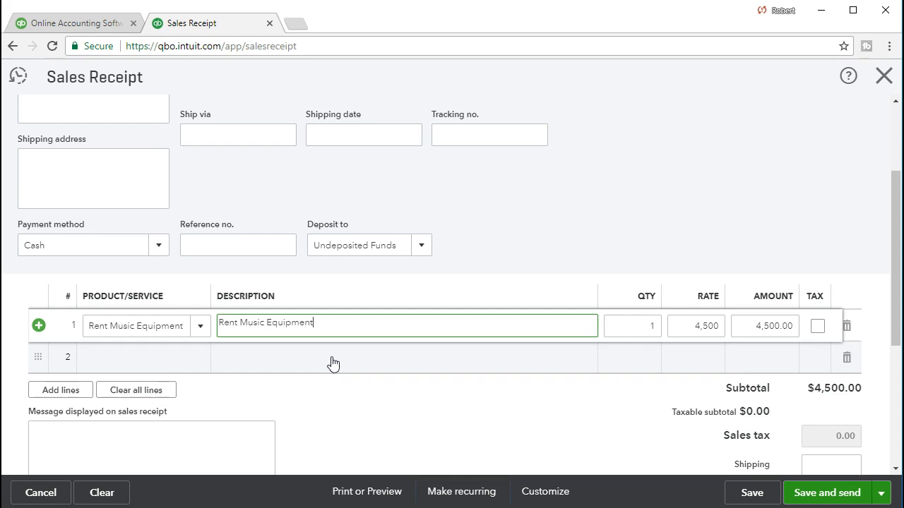
click(533, 353)
click(538, 354)
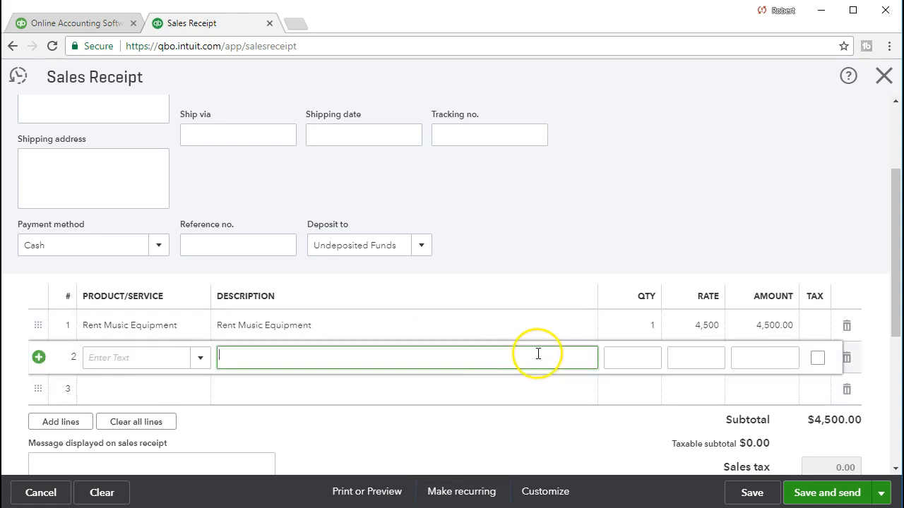
scroll(538, 353, down, 2)
scroll(538, 357, down, 1)
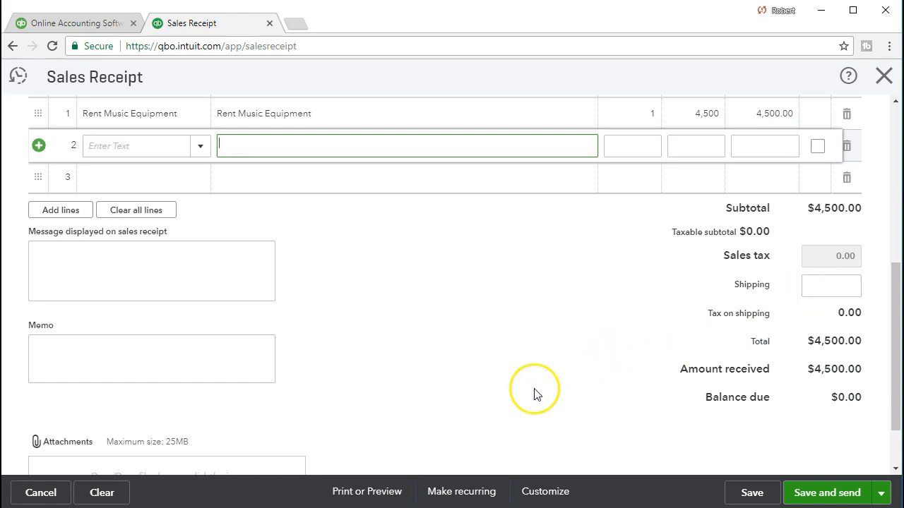
Review the Music Stuff Store sales receipt's header and Rent Music Equipment line, save it and close the form
scroll(536, 395, up, 5)
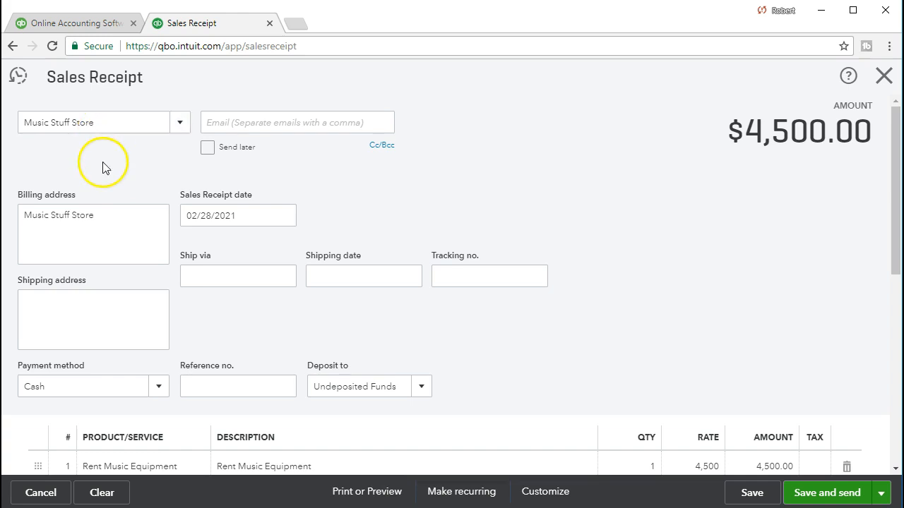
scroll(314, 421, down, 1)
click(315, 422)
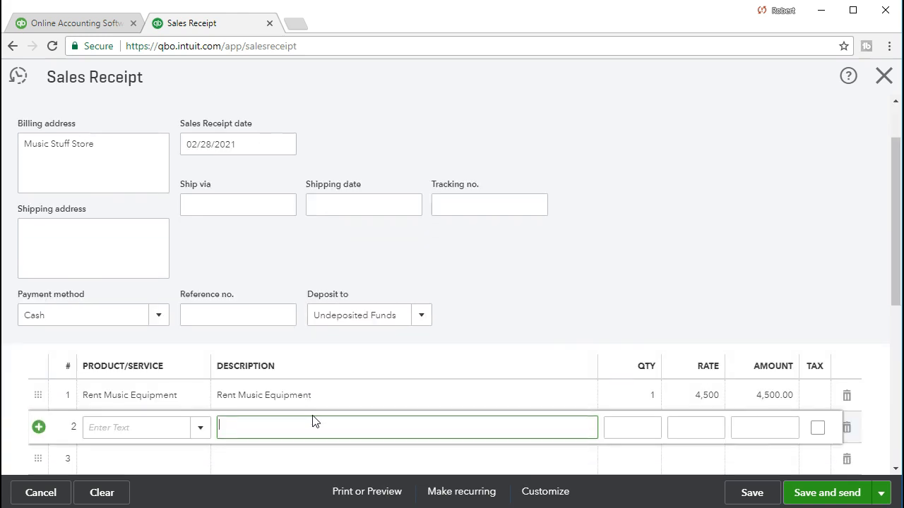
scroll(315, 421, down, 1)
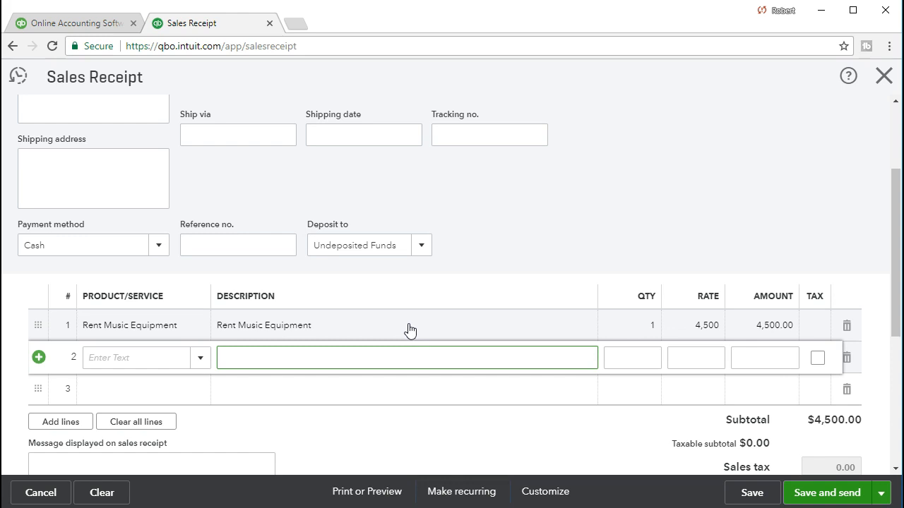
scroll(399, 334, down, 1)
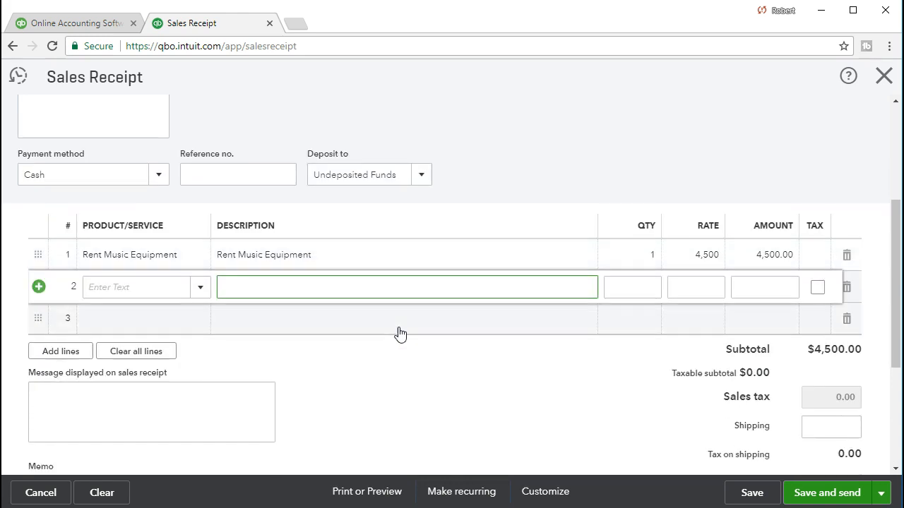
click(741, 484)
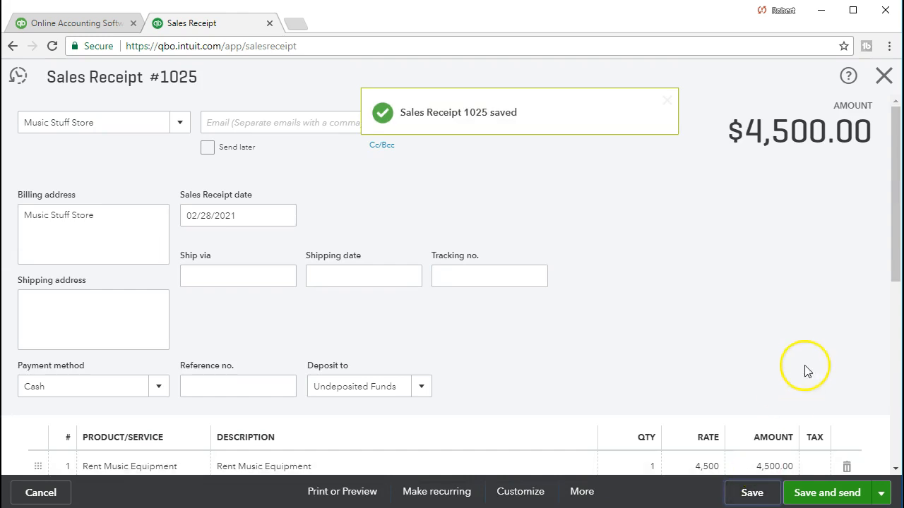
click(883, 78)
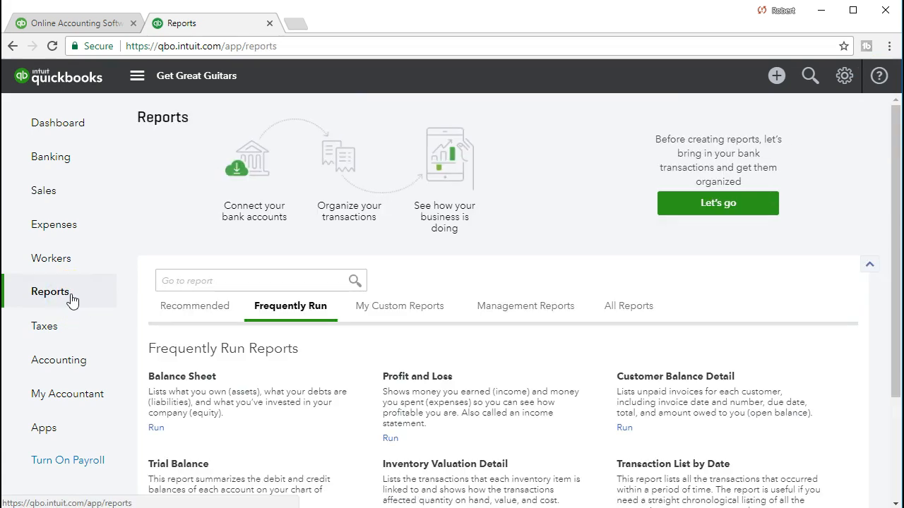
Run the Balance Sheet report for the period 02/01/2021 to 02/28/2021
click(173, 378)
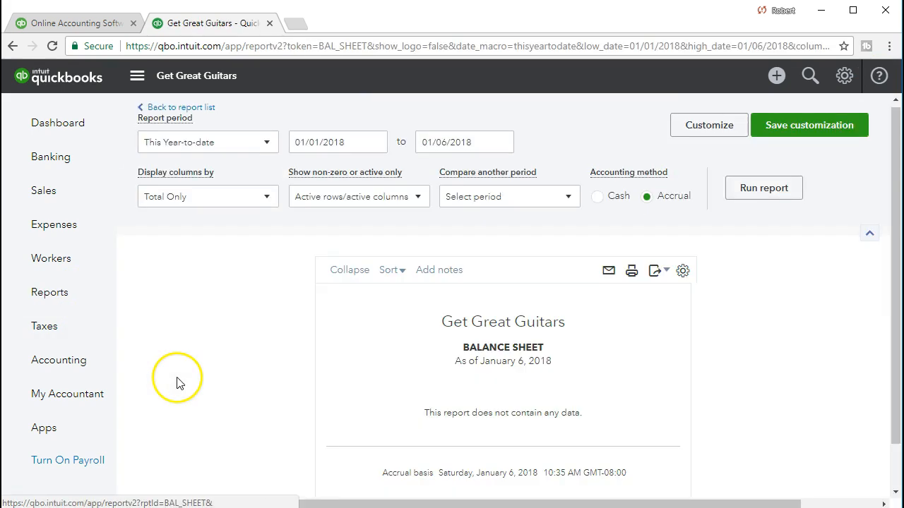
click(329, 142)
text(02012021)
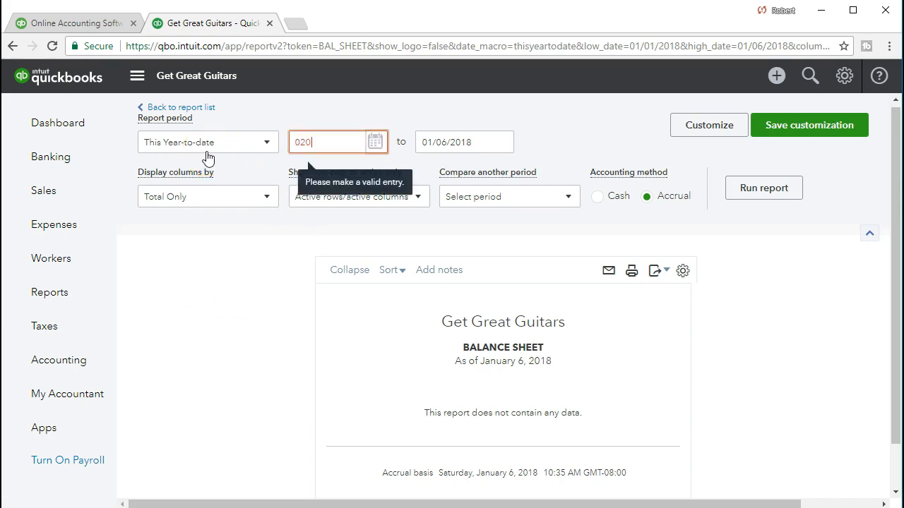
key(Tab)
text(02282021)
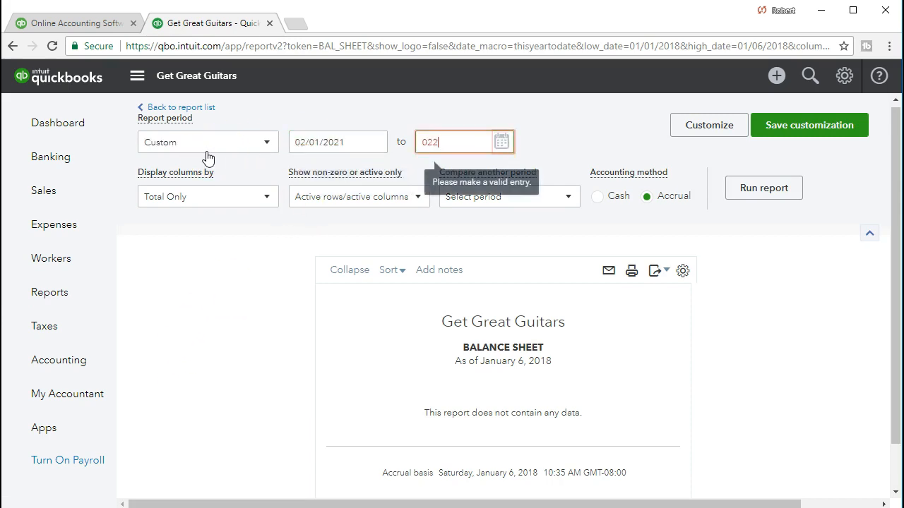
key(Tab)
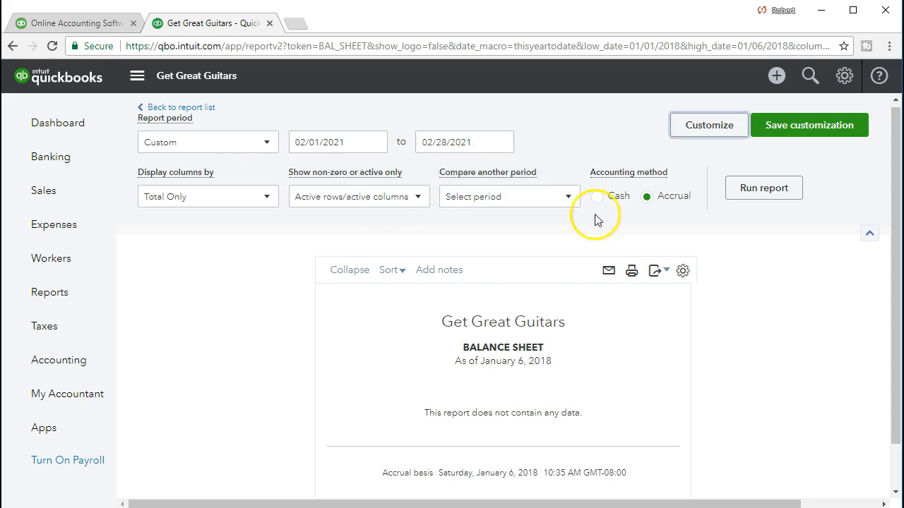
click(745, 191)
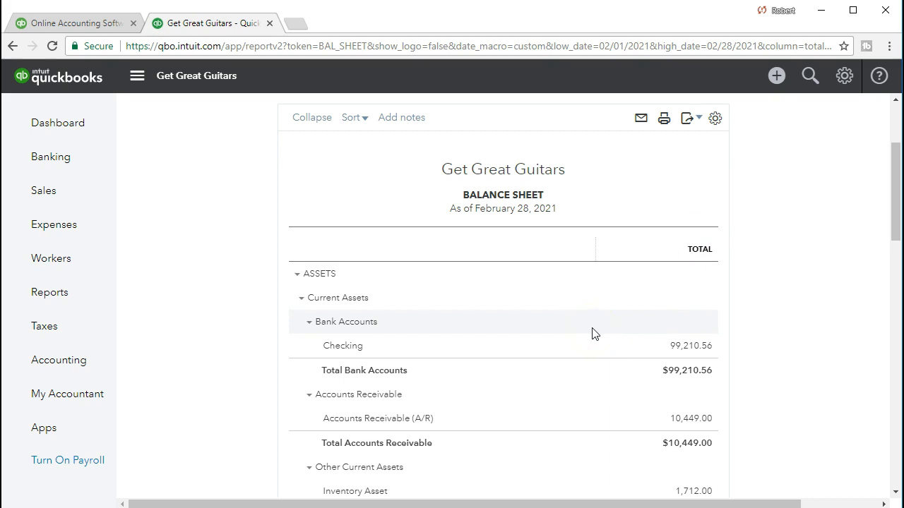
Review the current assets on the Balance Sheet and open the transactions behind the Undeposited Funds balance
scroll(593, 333, down, 3)
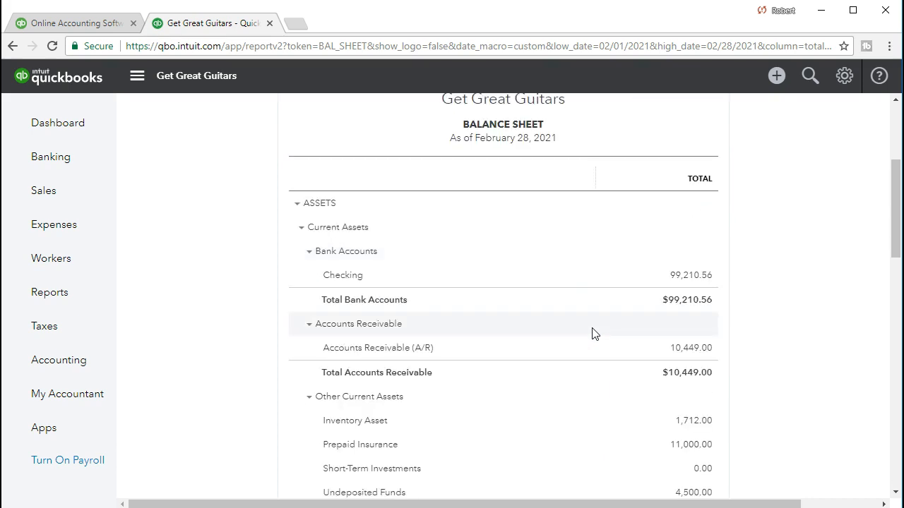
scroll(591, 331, up, 3)
click(640, 340)
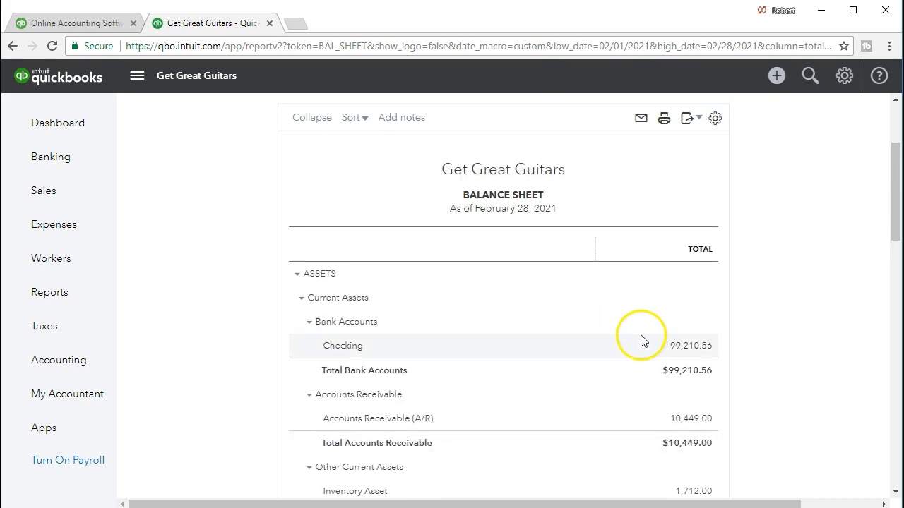
scroll(602, 358, down, 3)
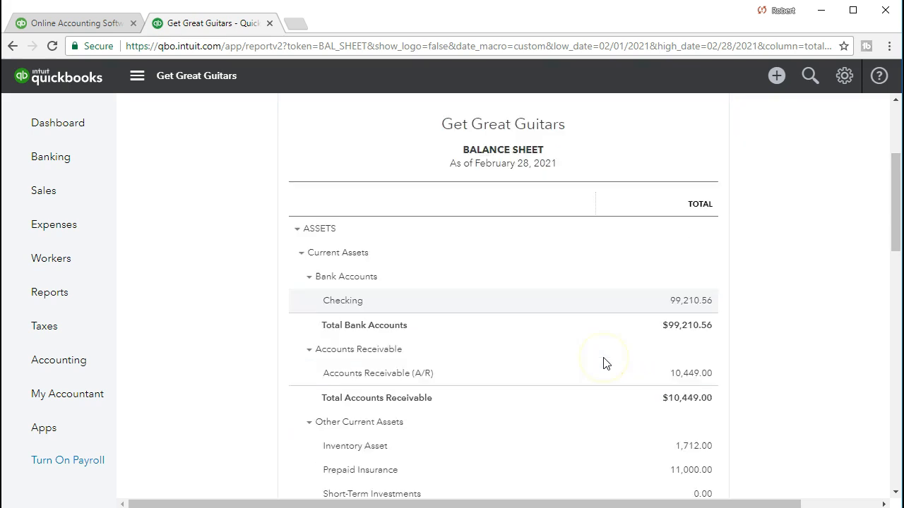
click(458, 339)
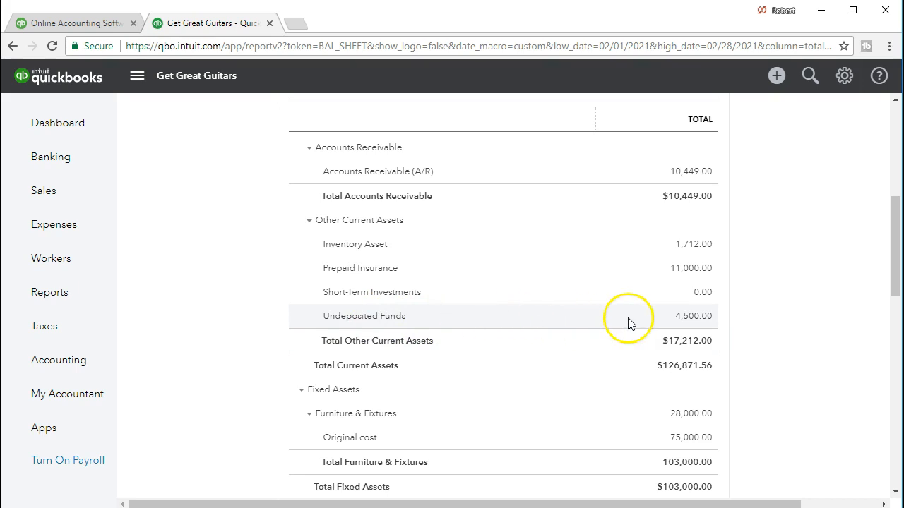
click(690, 319)
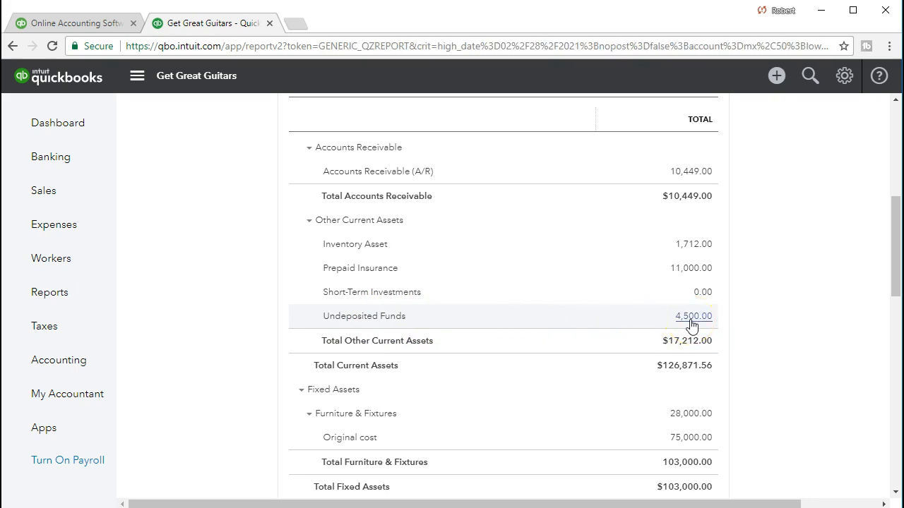
Open the 02/28/2021 Music Stuff Store sales receipt from the Undeposited Funds transactions, check it and close it
scroll(691, 325, down, 1)
scroll(691, 324, down, 2)
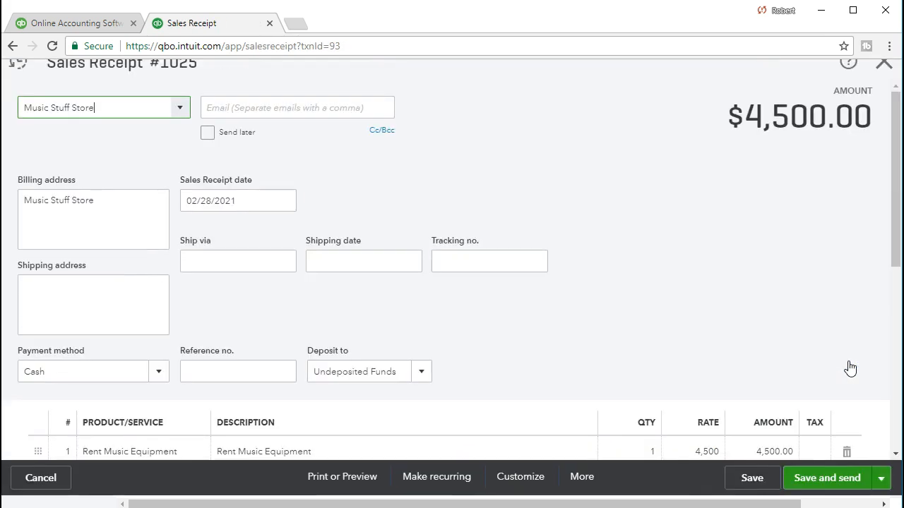
click(821, 344)
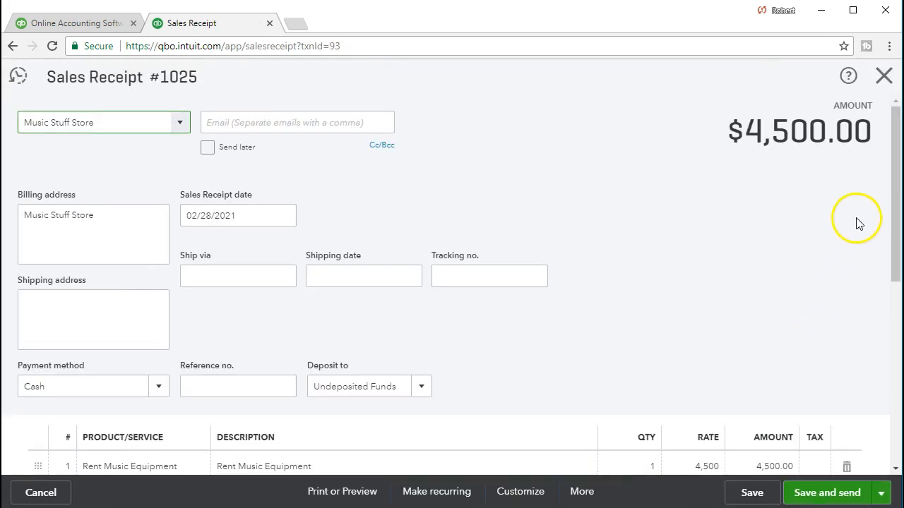
click(883, 78)
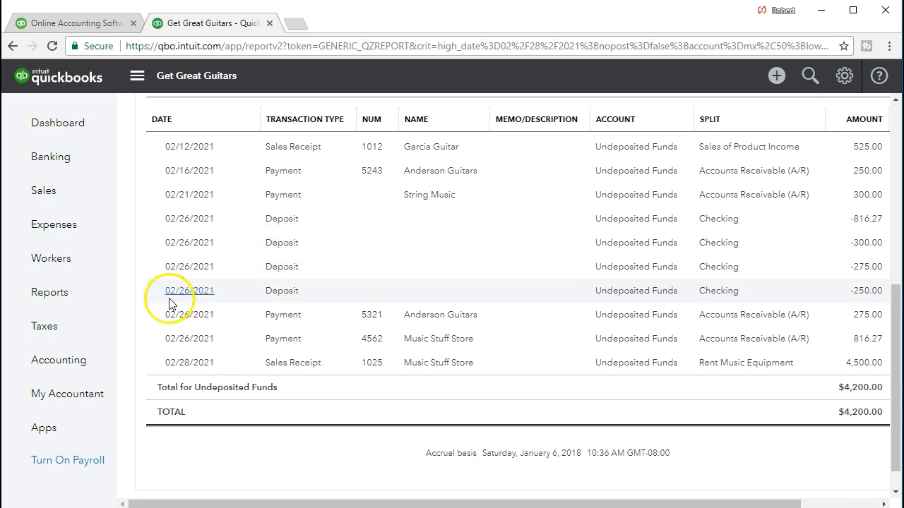
Run the Profit and Loss report for the period 02/01/2021 to 02/28/2021
click(50, 292)
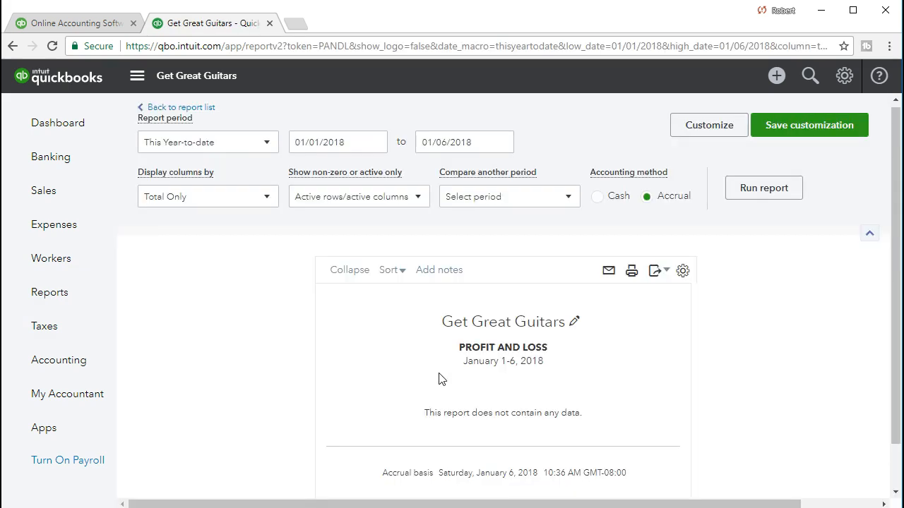
click(361, 134)
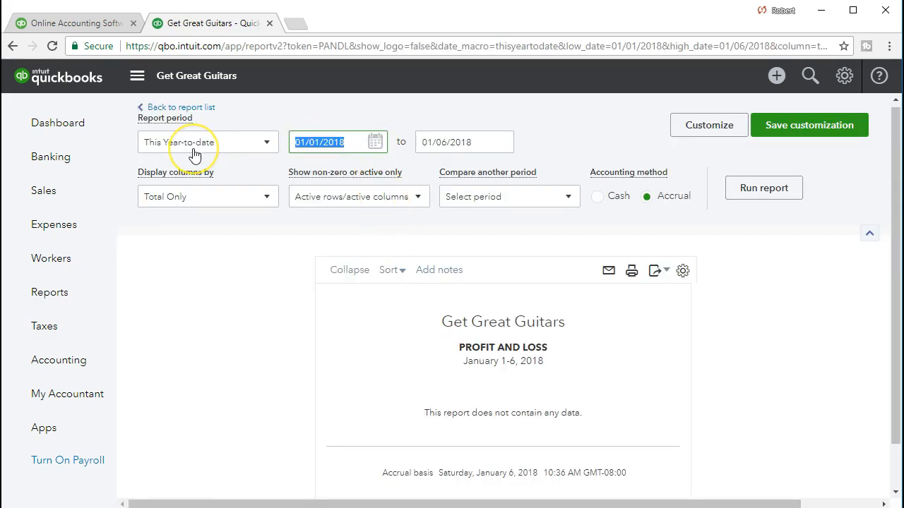
text(02/01/2021)
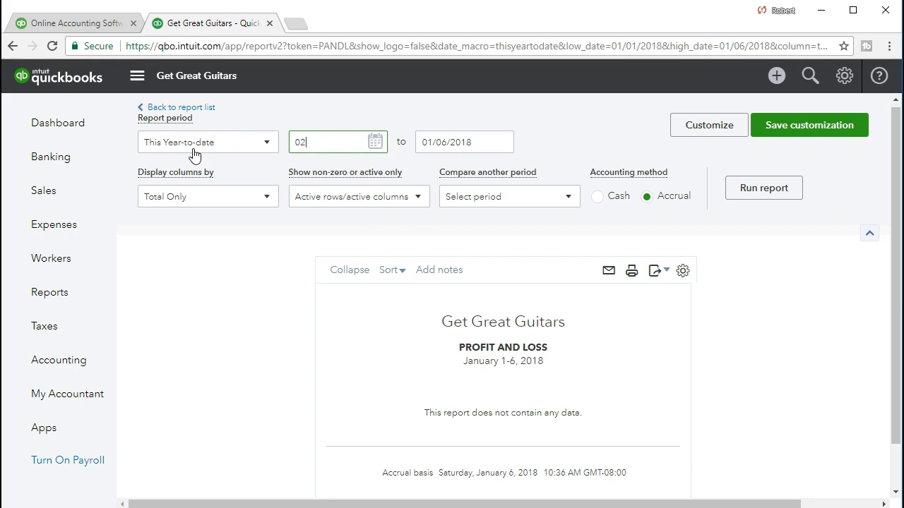
key(Tab)
text(02/28/2021)
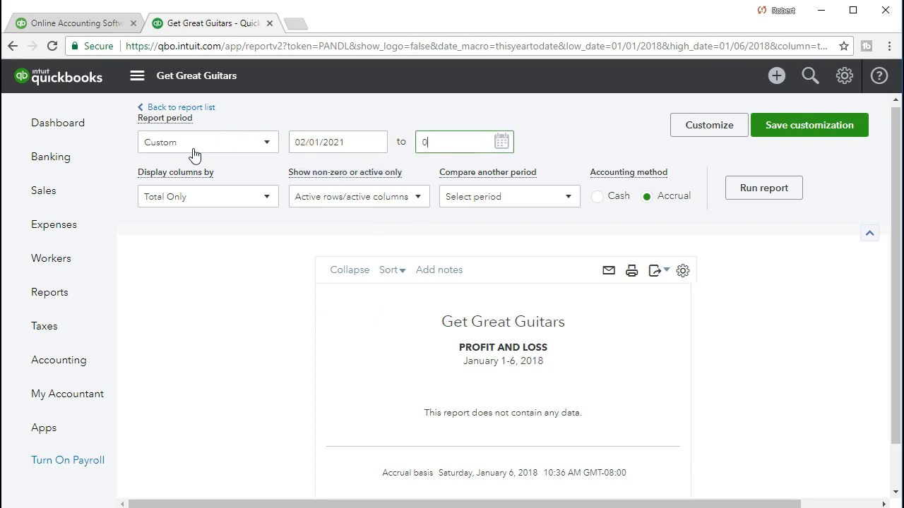
key(Tab)
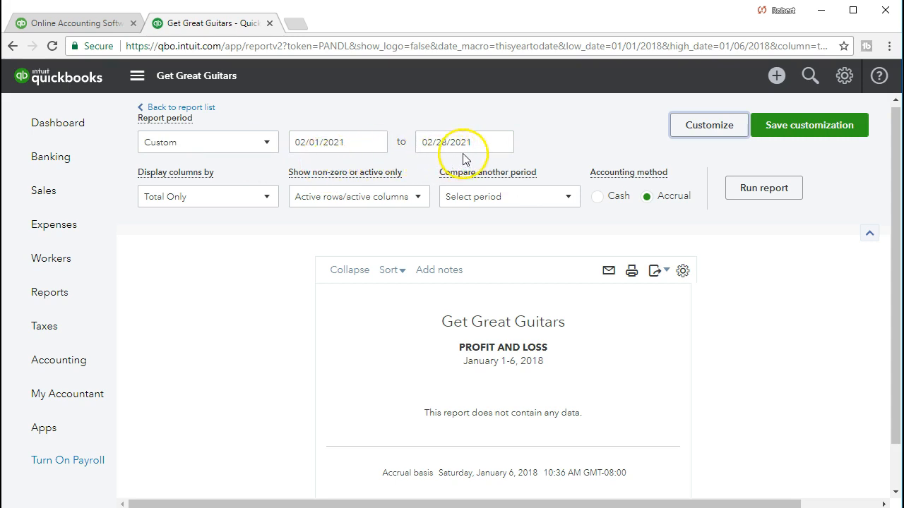
click(731, 198)
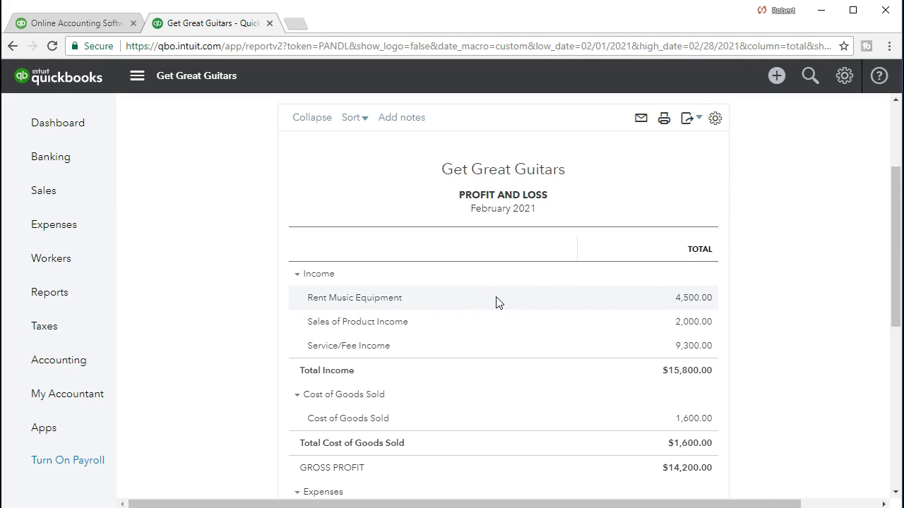
Review the Profit and Loss from income to net income and drill down from the Rent Music Equipment amount to its sales receipt
drag(496, 308, 495, 346)
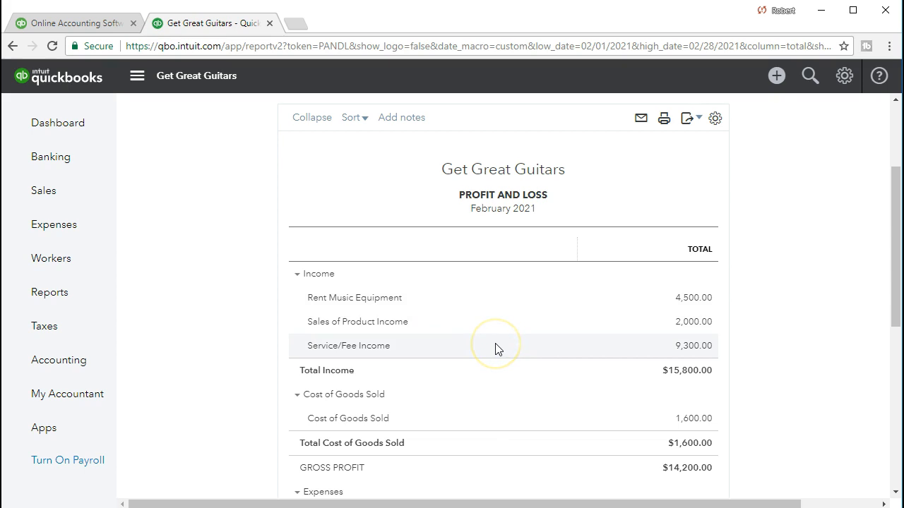
drag(497, 348, 497, 309)
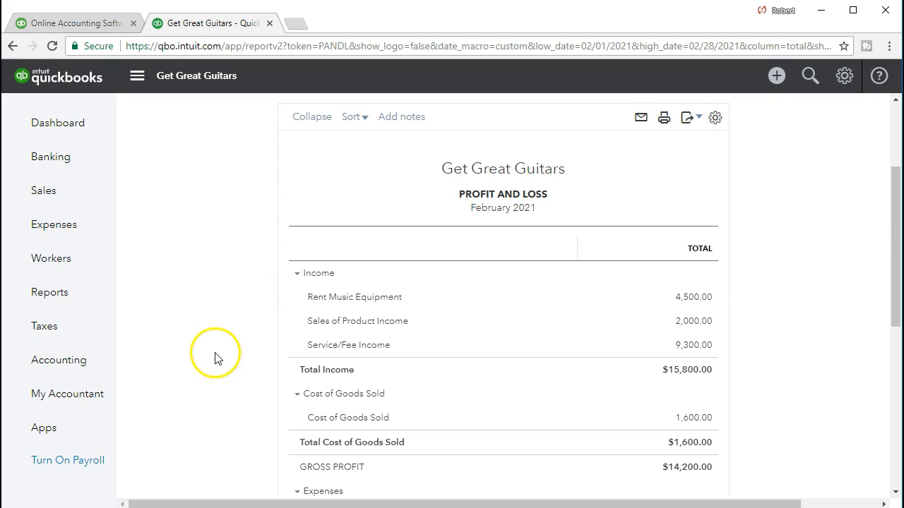
scroll(219, 352, down, 1)
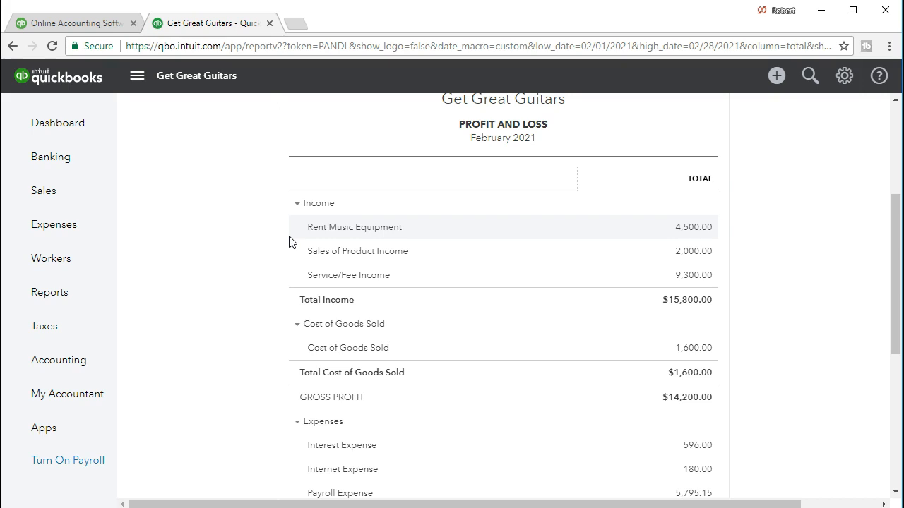
click(337, 236)
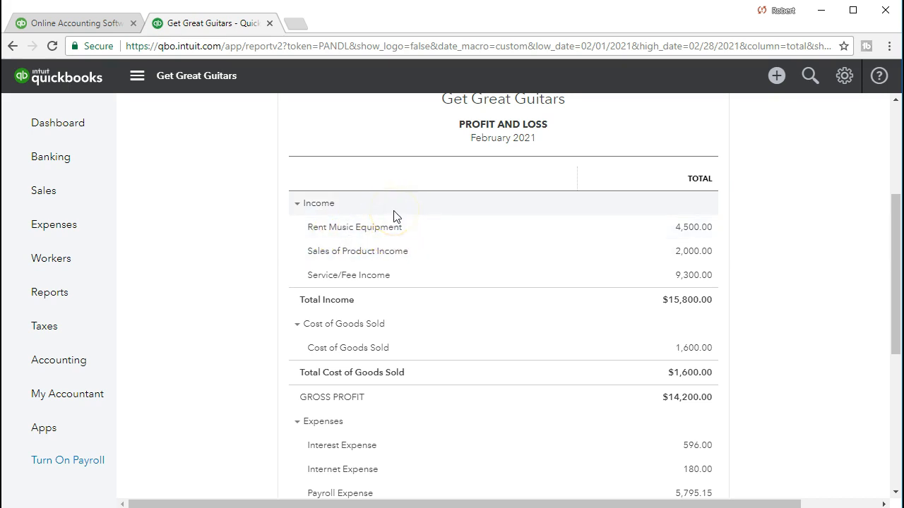
scroll(568, 286, down, 5)
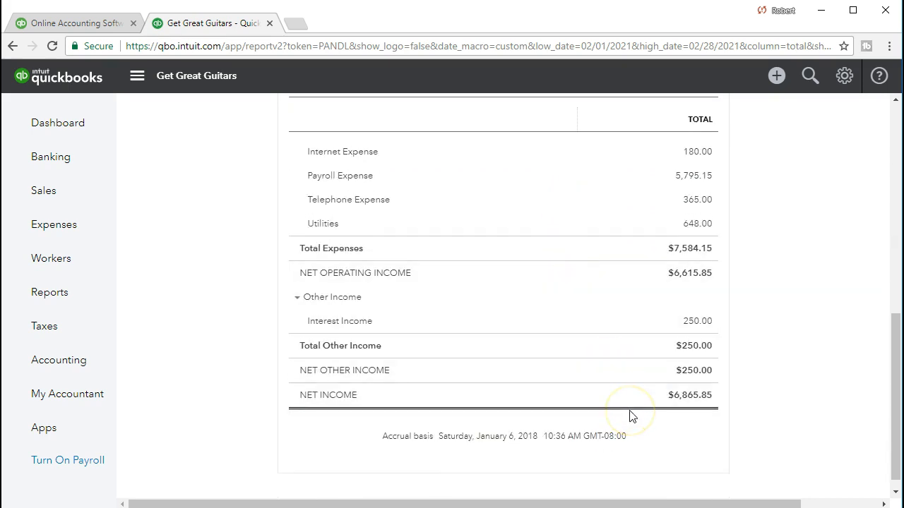
scroll(630, 416, up, 6)
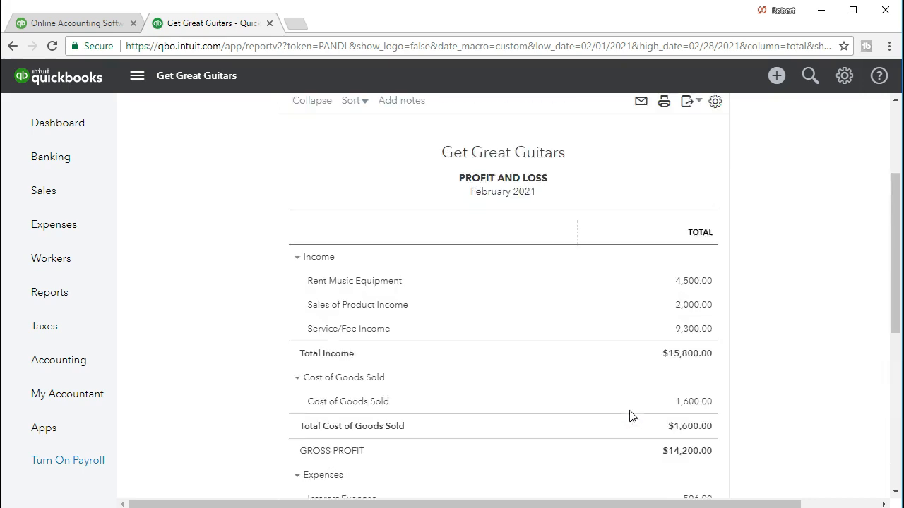
click(705, 293)
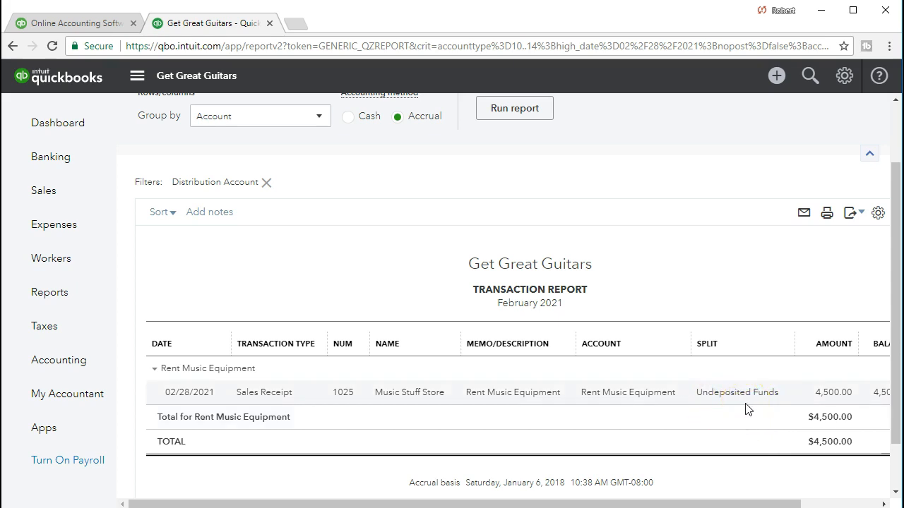
click(831, 392)
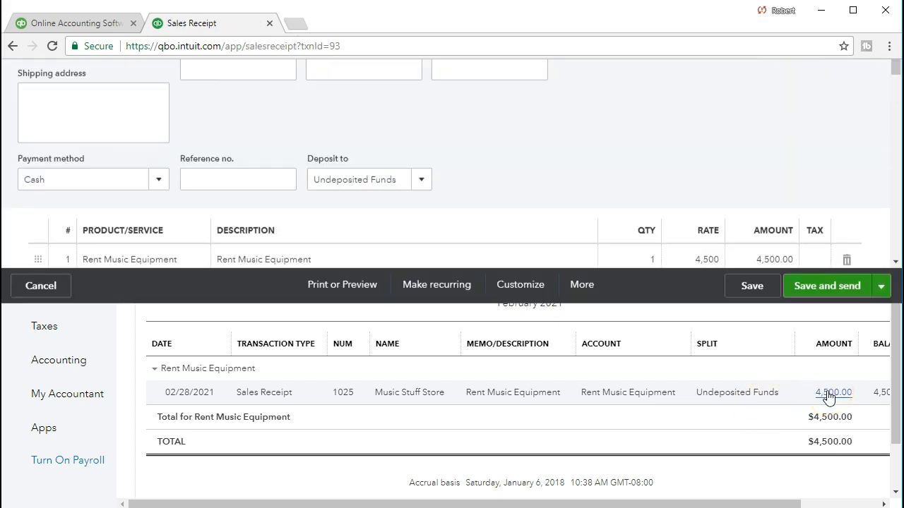